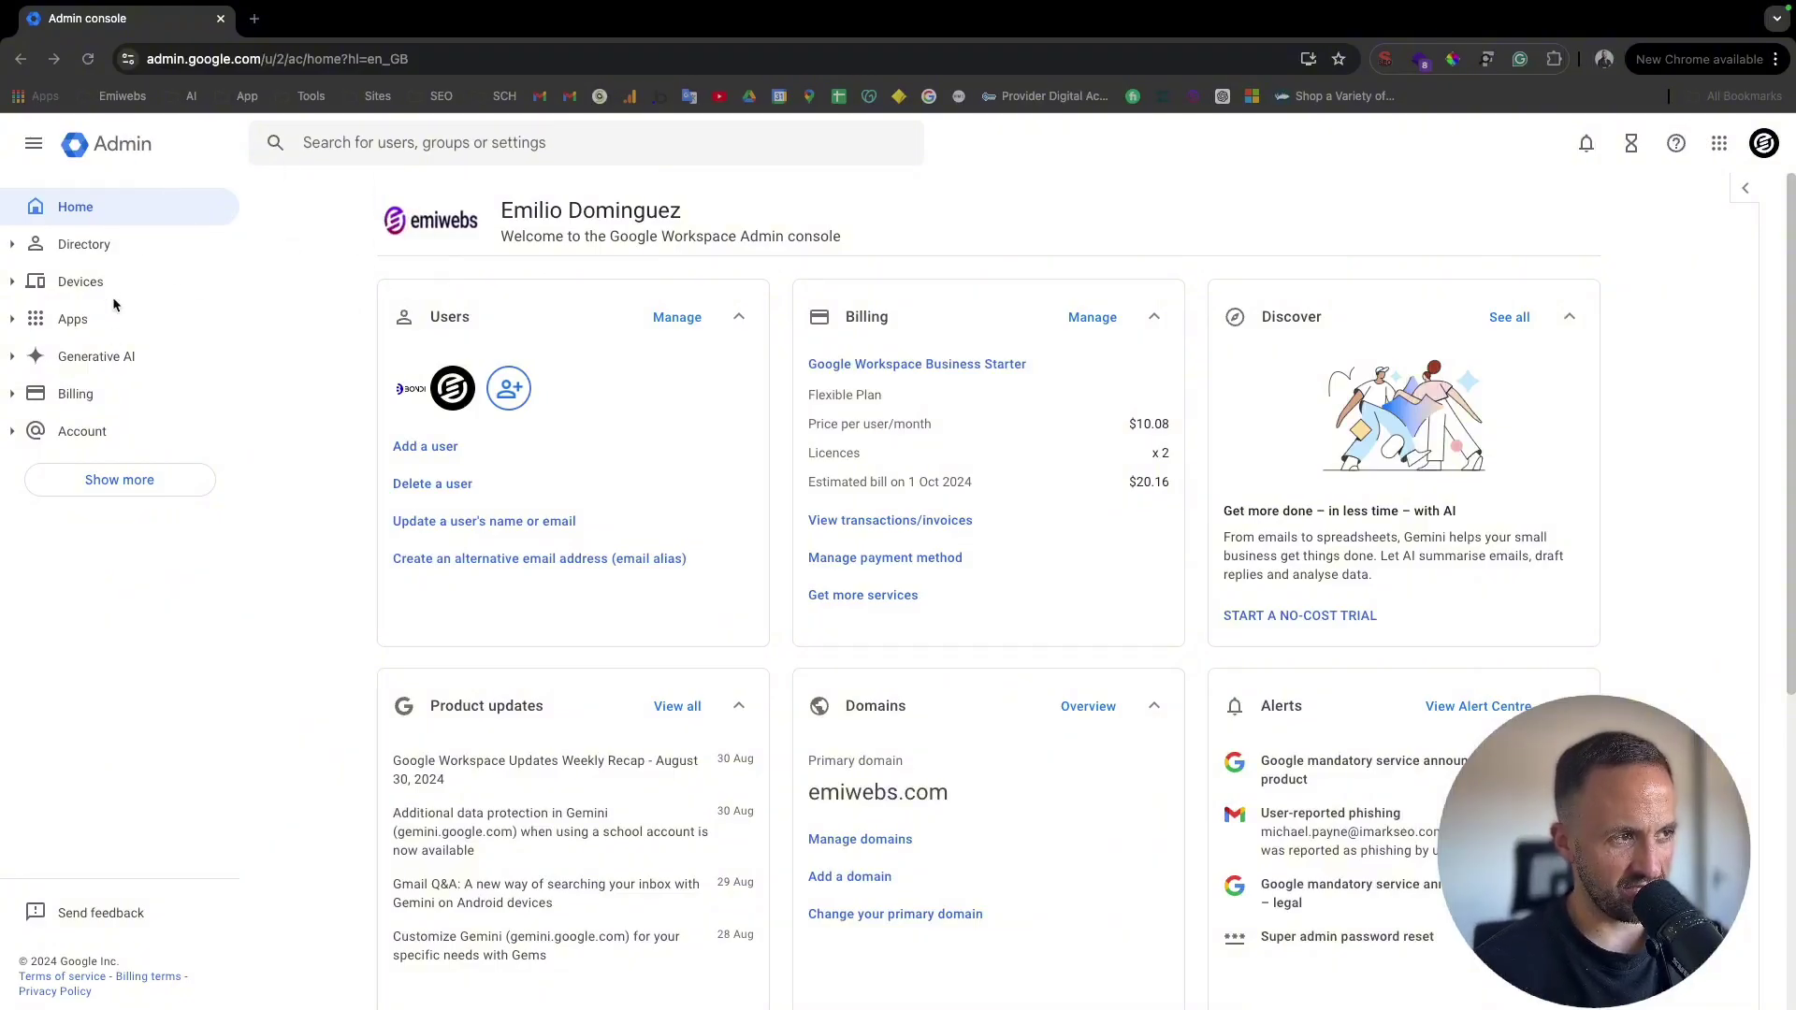
Step: Expand the Directory section in the Admin console sidebar
{"action": "left_click", "coordinate": [256, 274]}
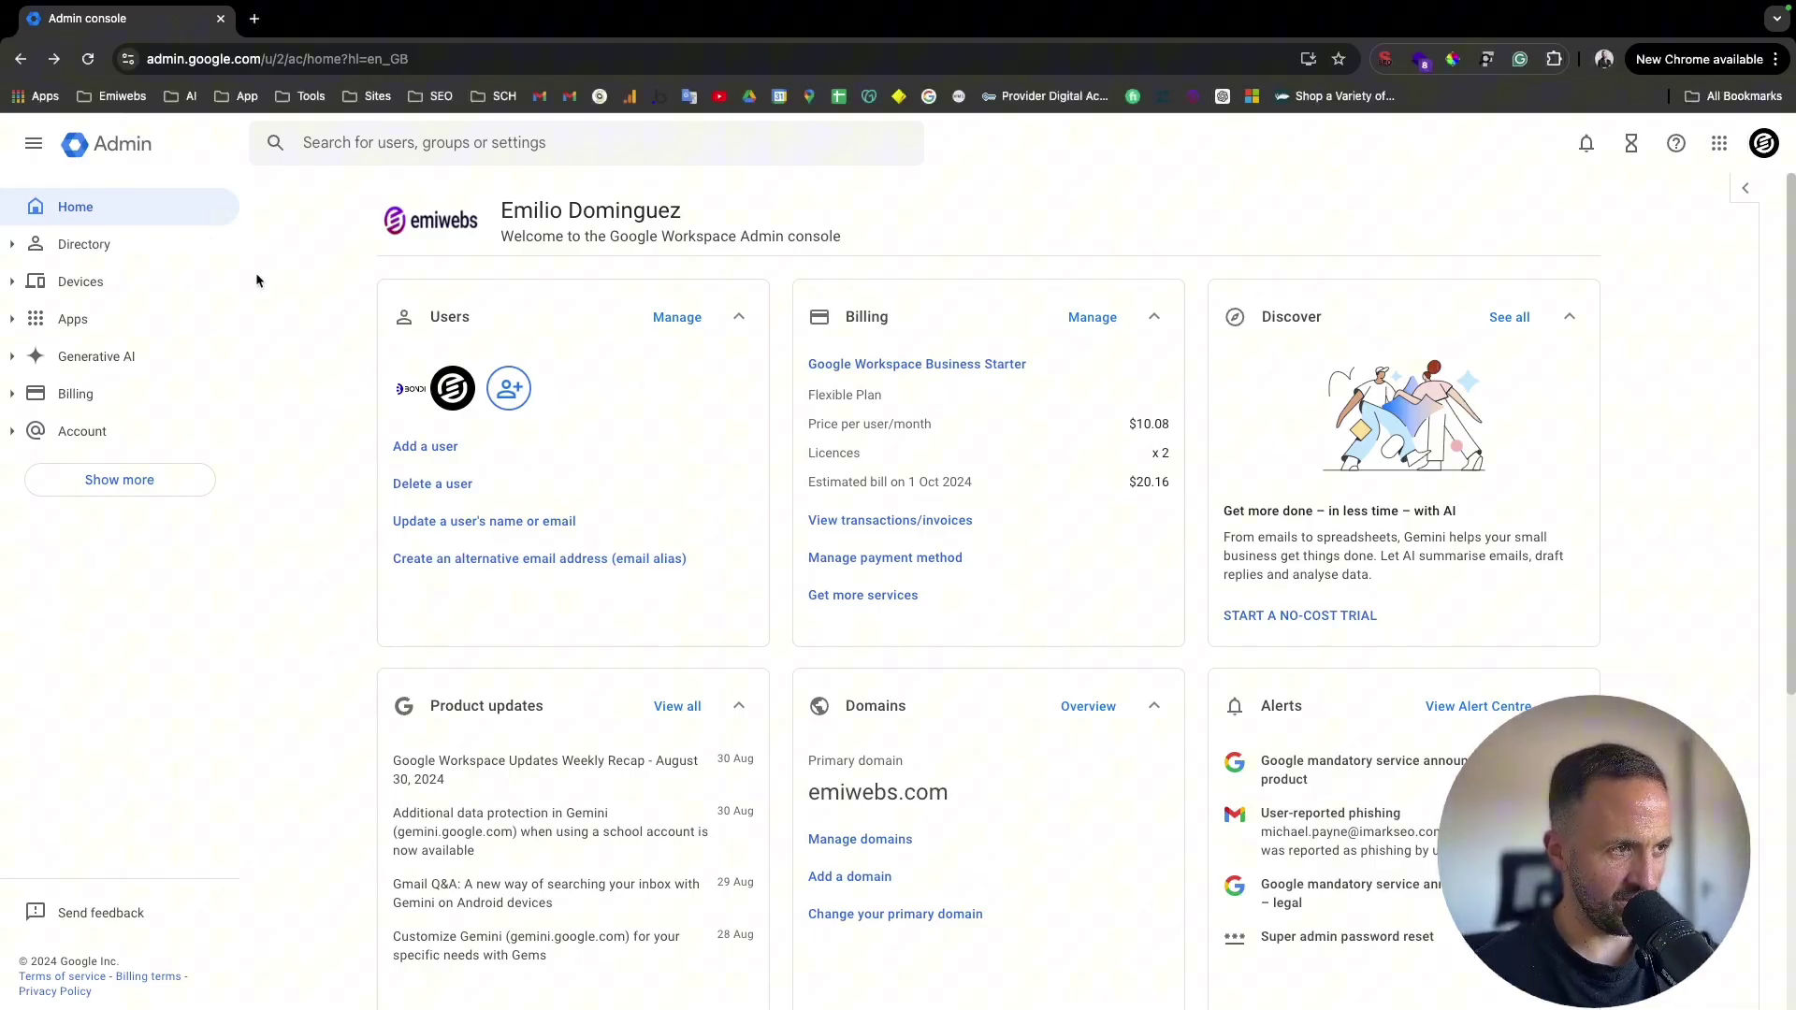
{"action": "left_click", "coordinate": [84, 246]}
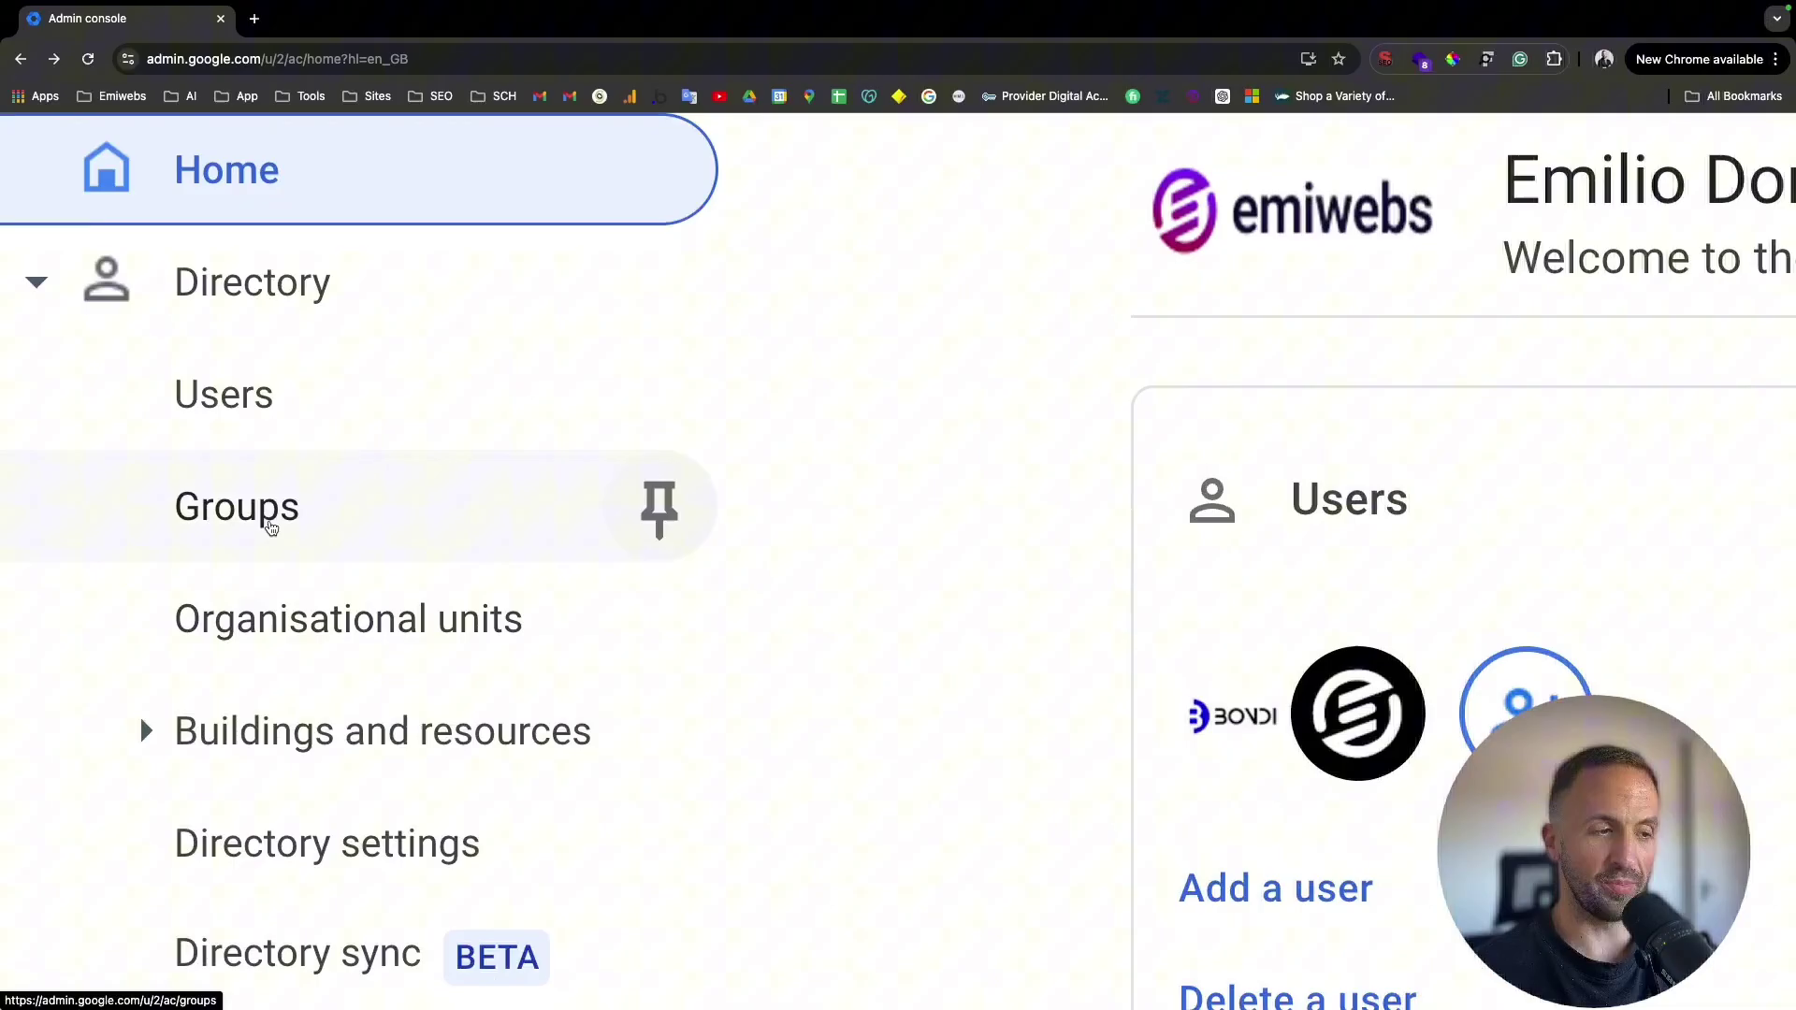
Step: Open the empty Groups list and start creating a new group
{"action": "left_click", "coordinate": [266, 519]}
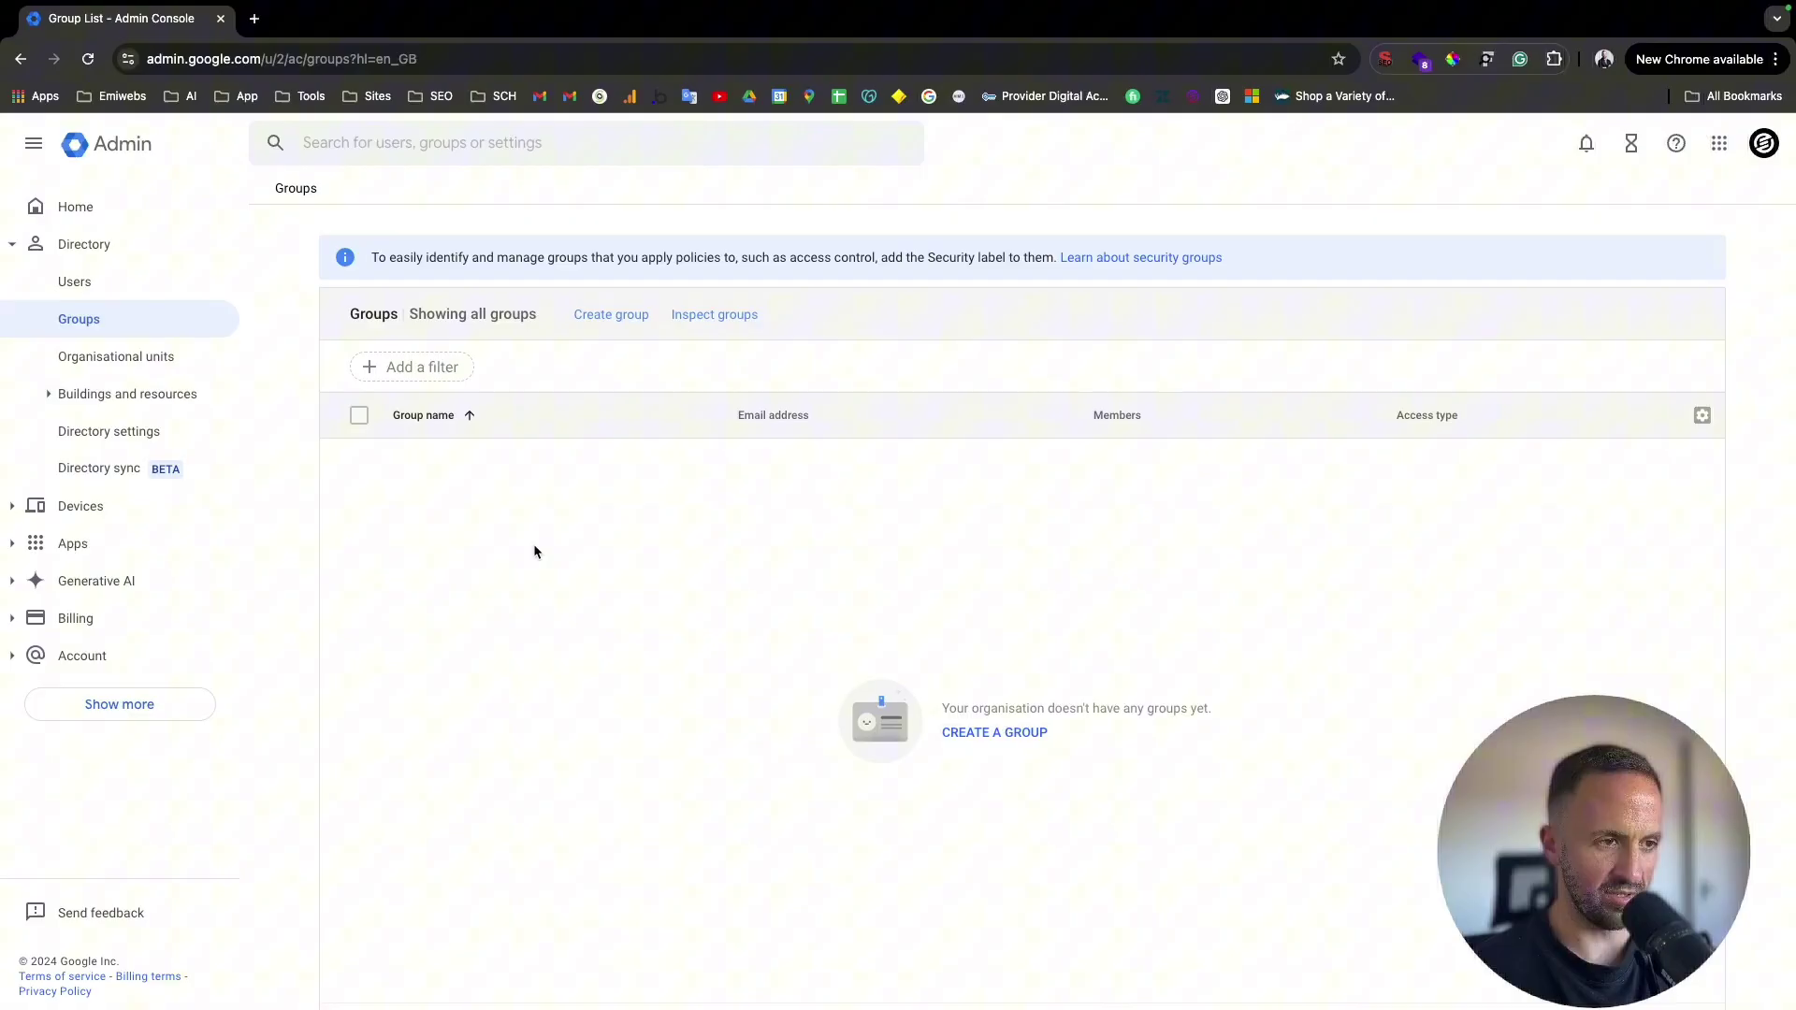
{"action": "left_click", "coordinate": [1015, 736]}
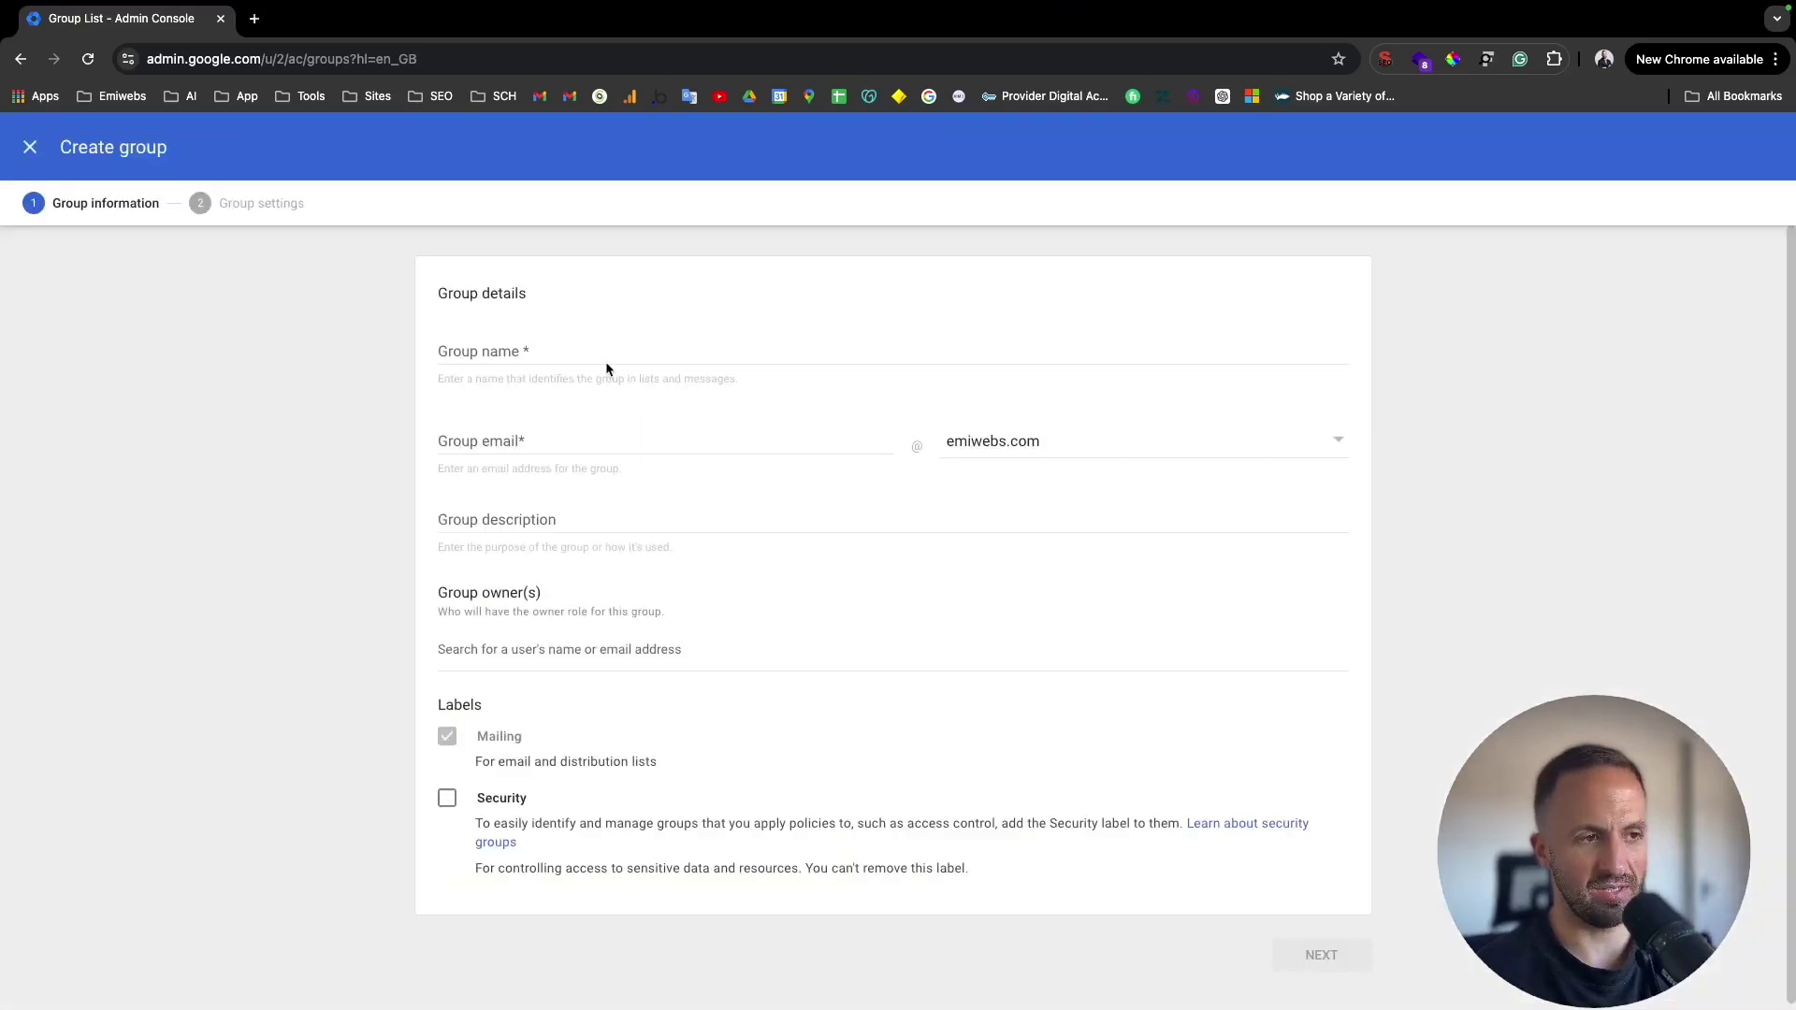
Step: Name the group 'Social Media' with email socialmedia and description 'Description social media'
{"action": "left_click", "coordinate": [597, 352]}
{"action": "type", "text": "Social Media"}
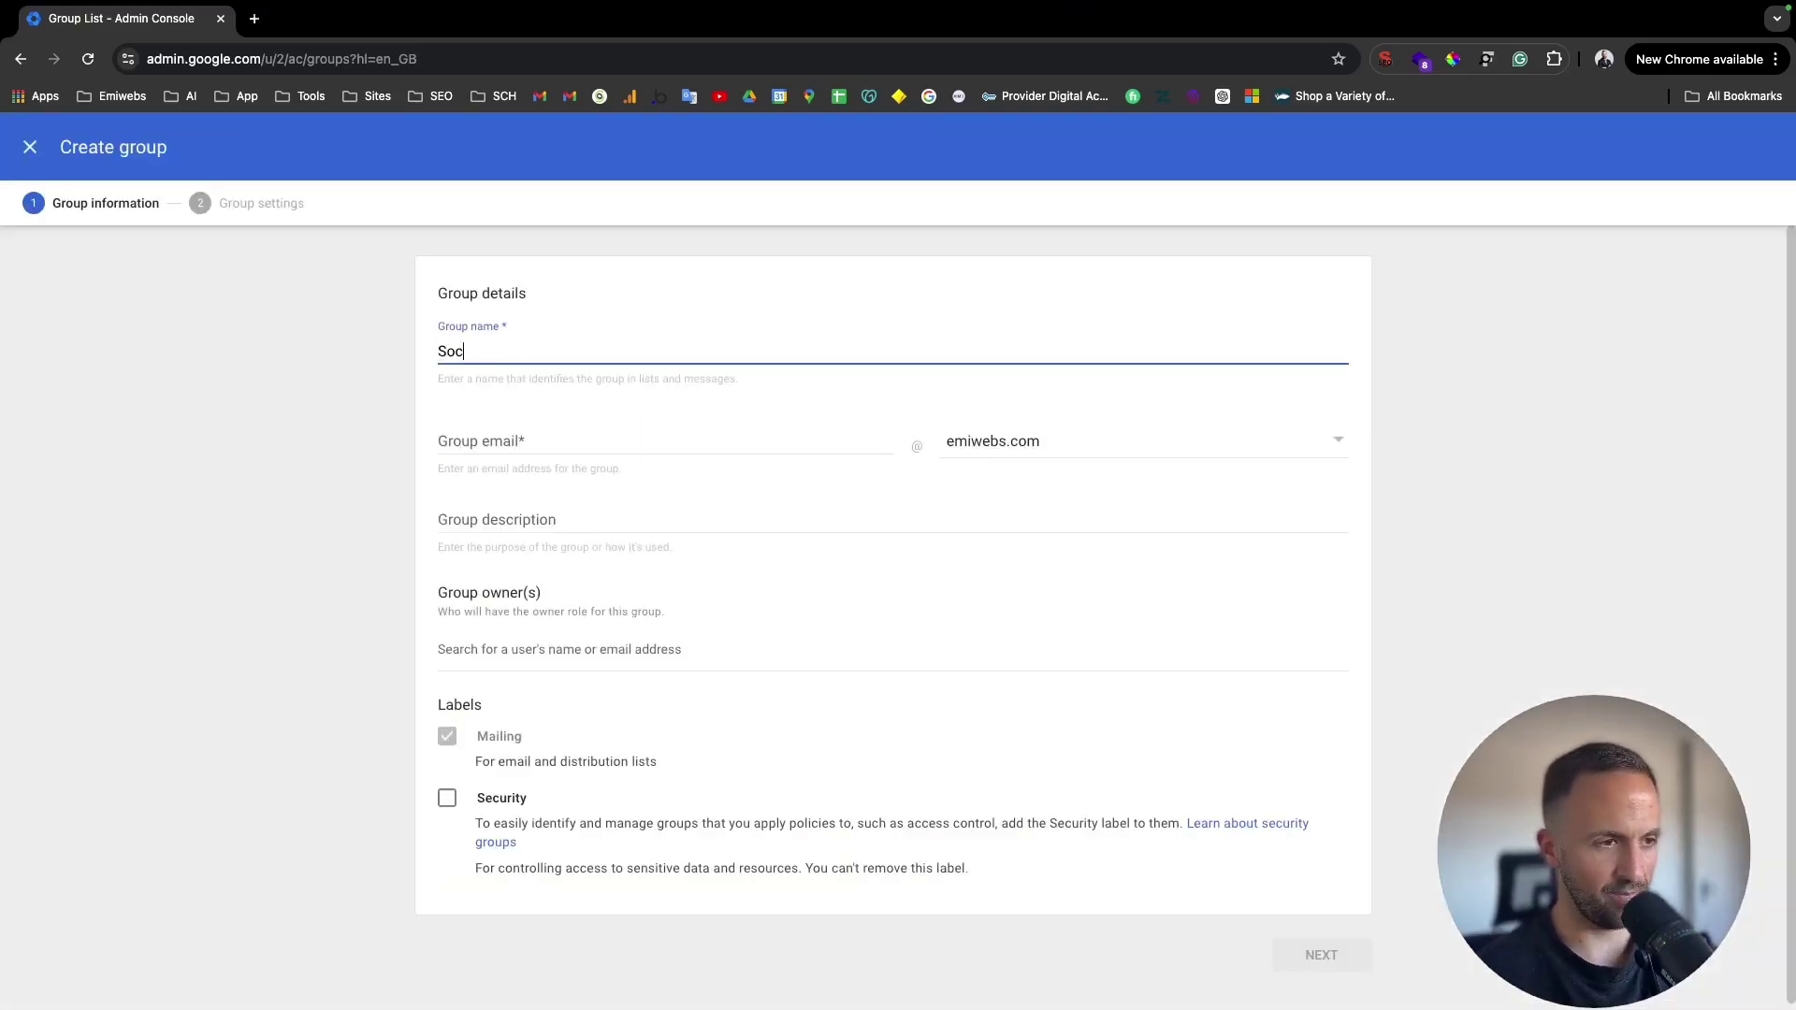
{"action": "left_click", "coordinate": [439, 442]}
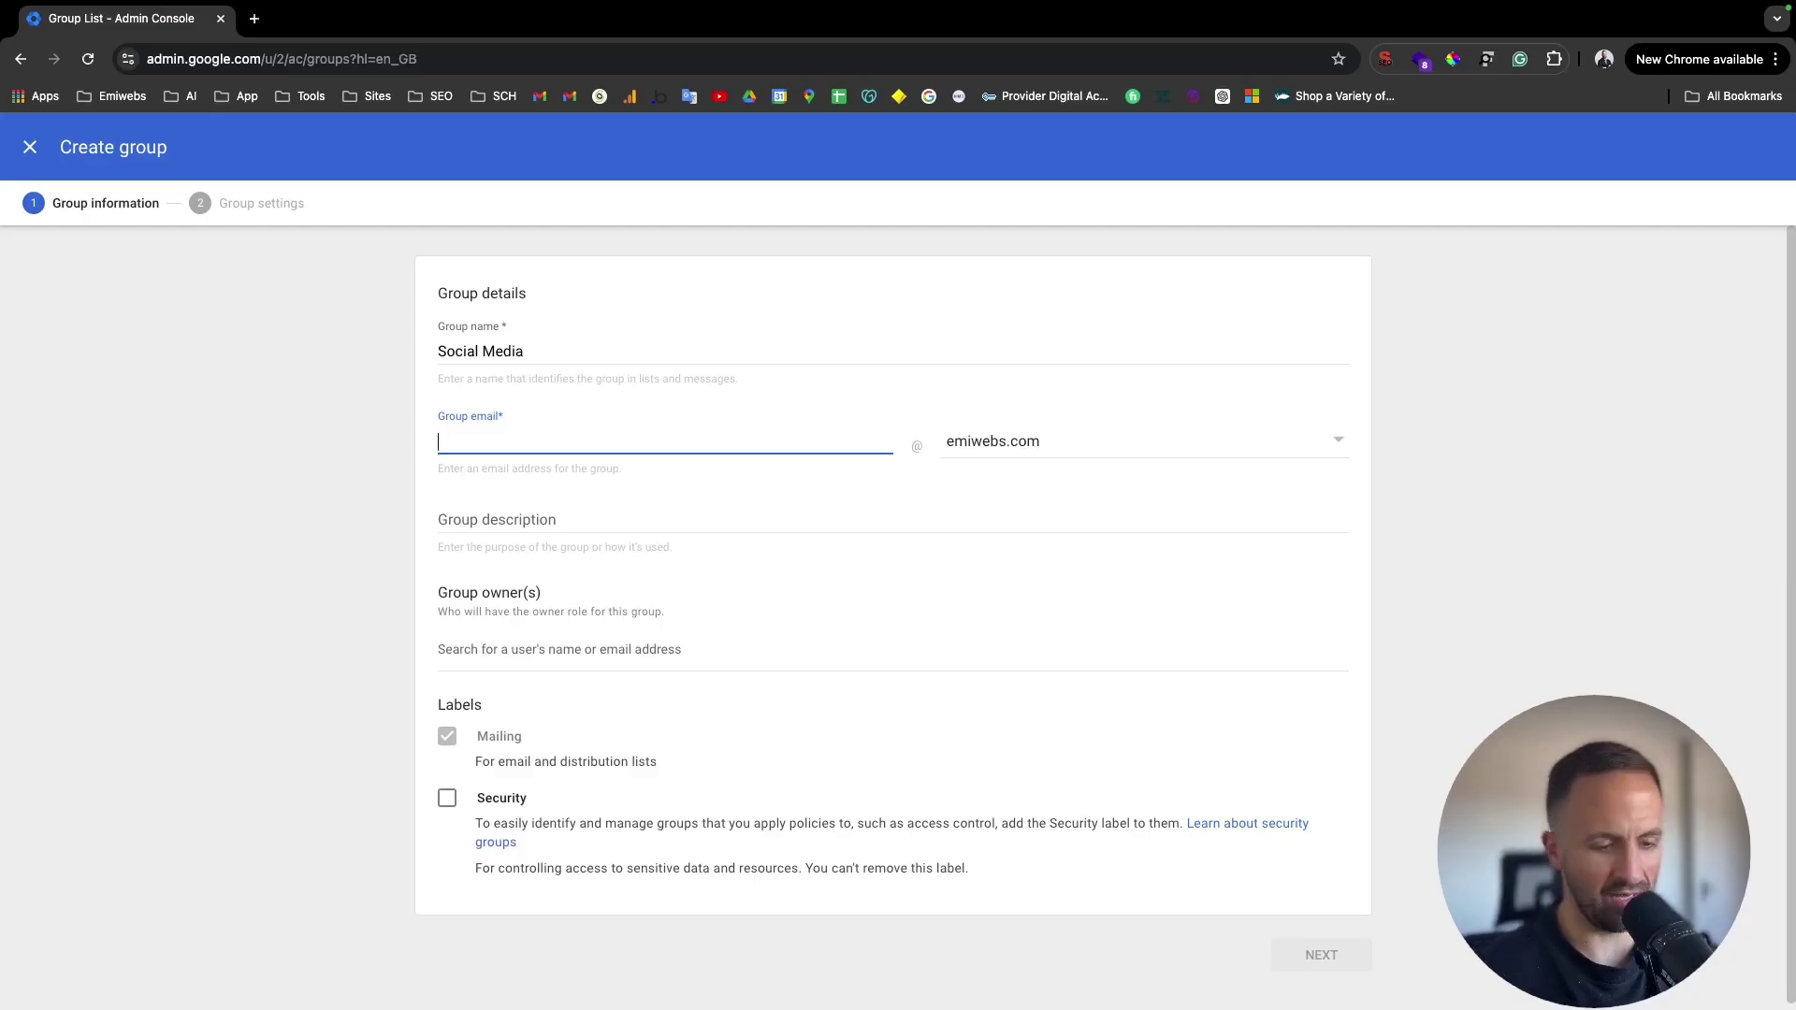
{"action": "type", "text": "socialmedia"}
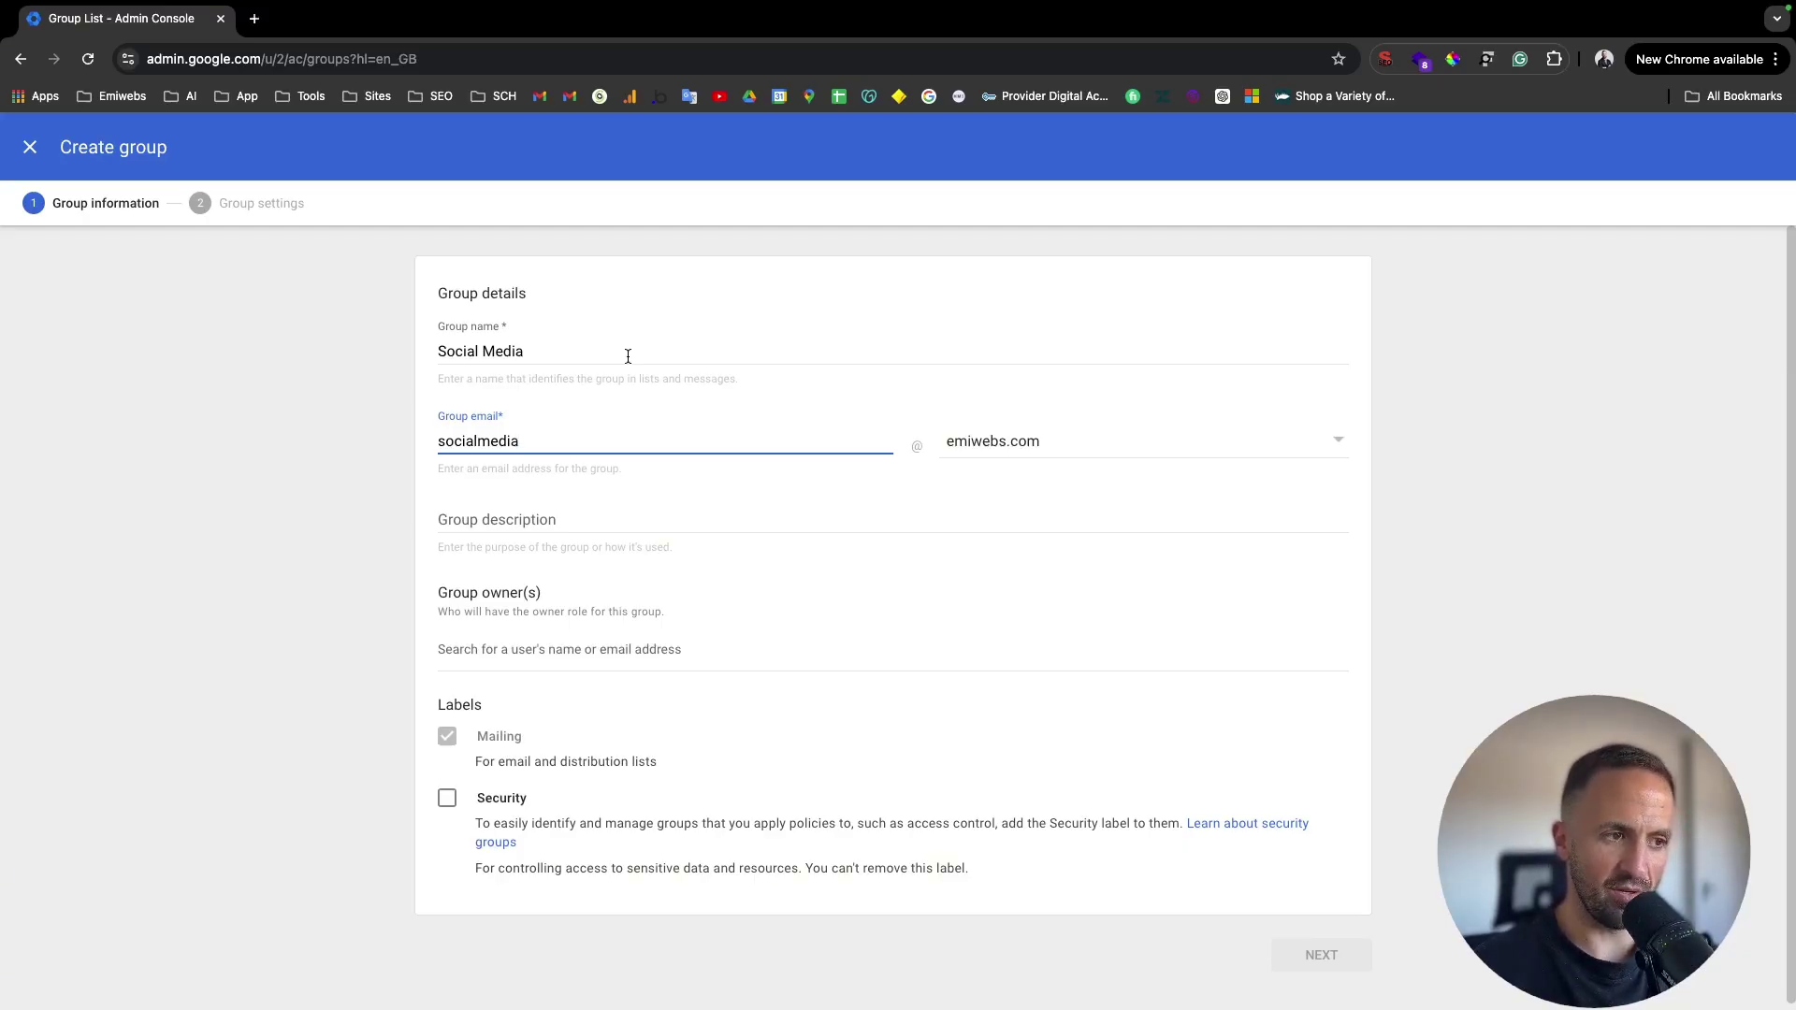
{"action": "left_click", "coordinate": [601, 525]}
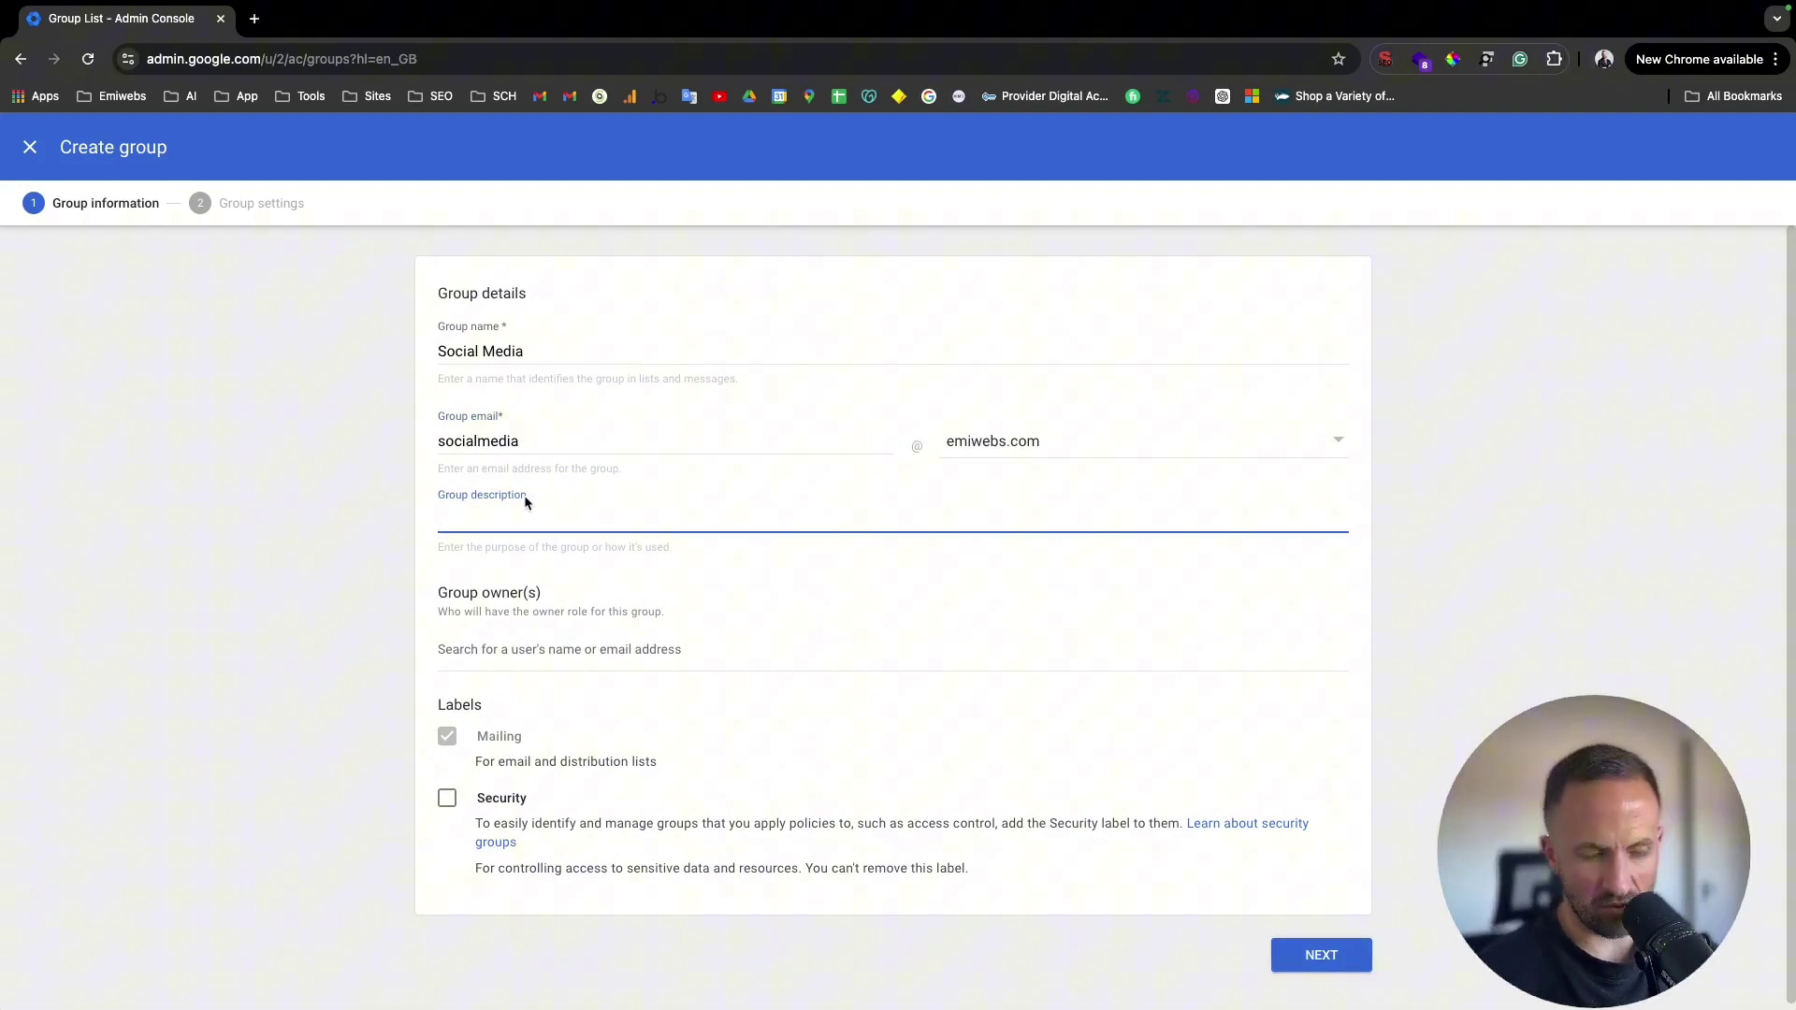
{"action": "type", "text": "Descriptio"}
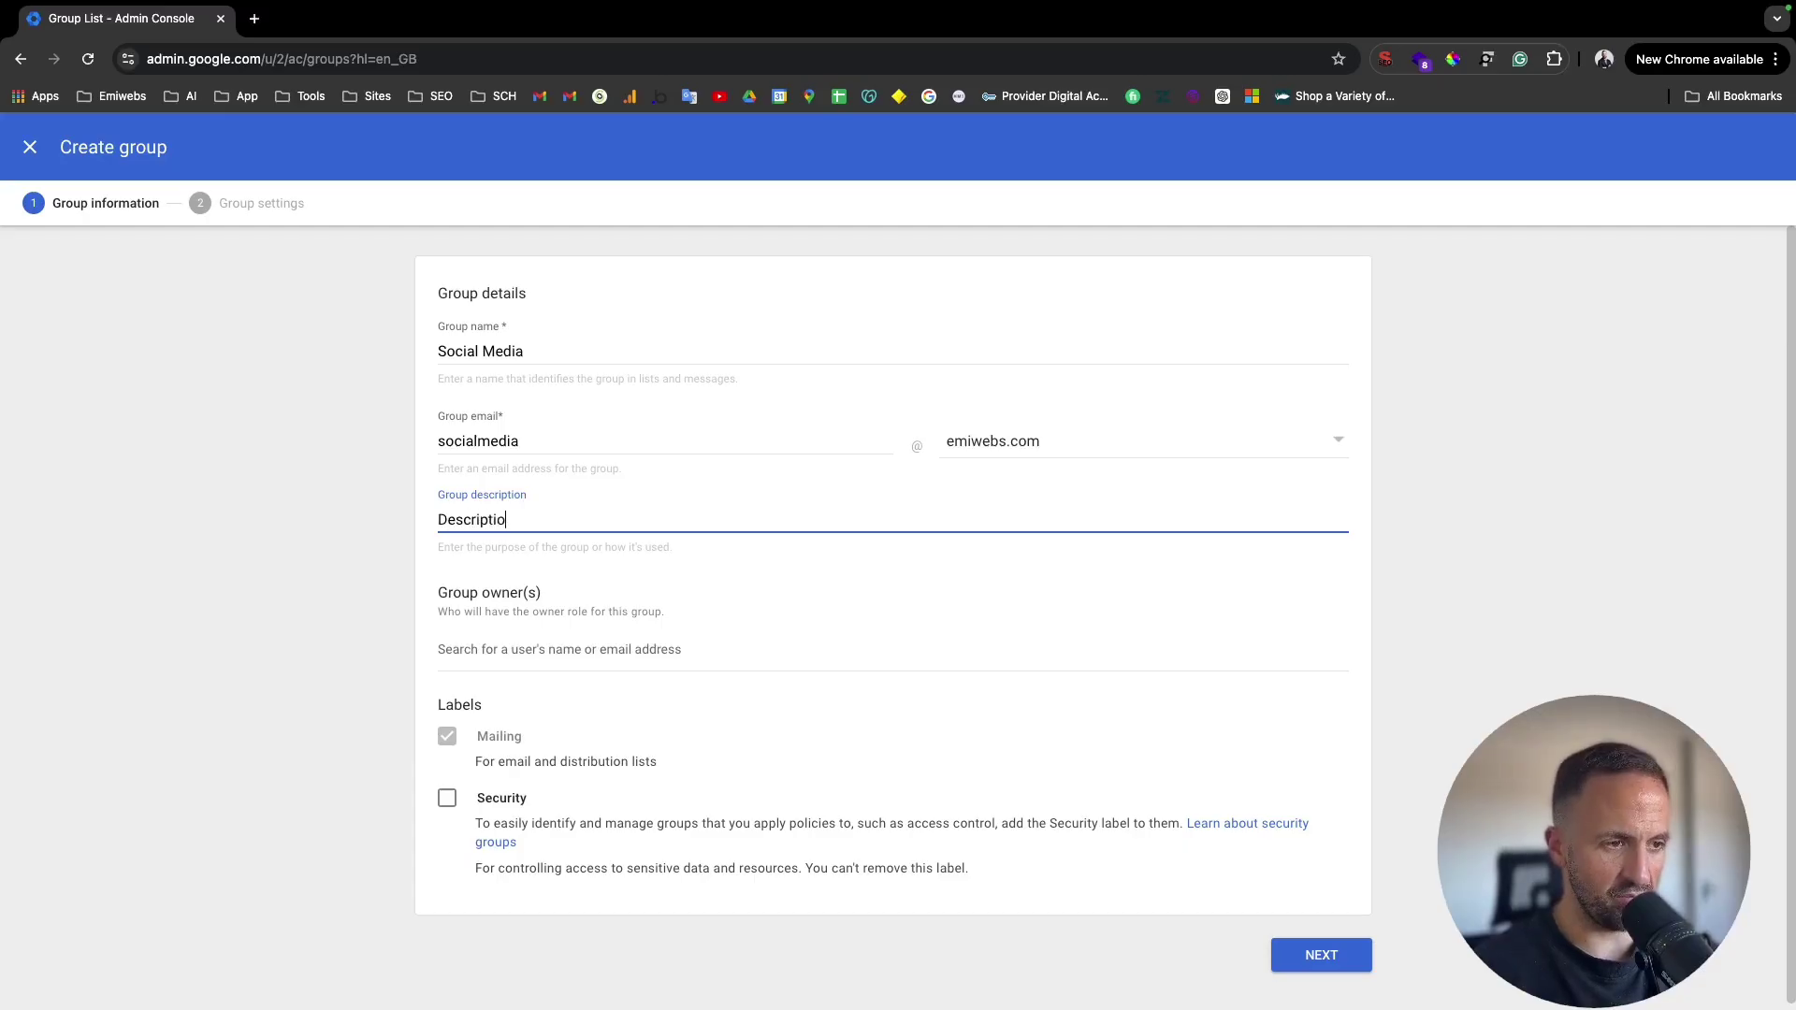
{"action": "type", "text": "n social"}
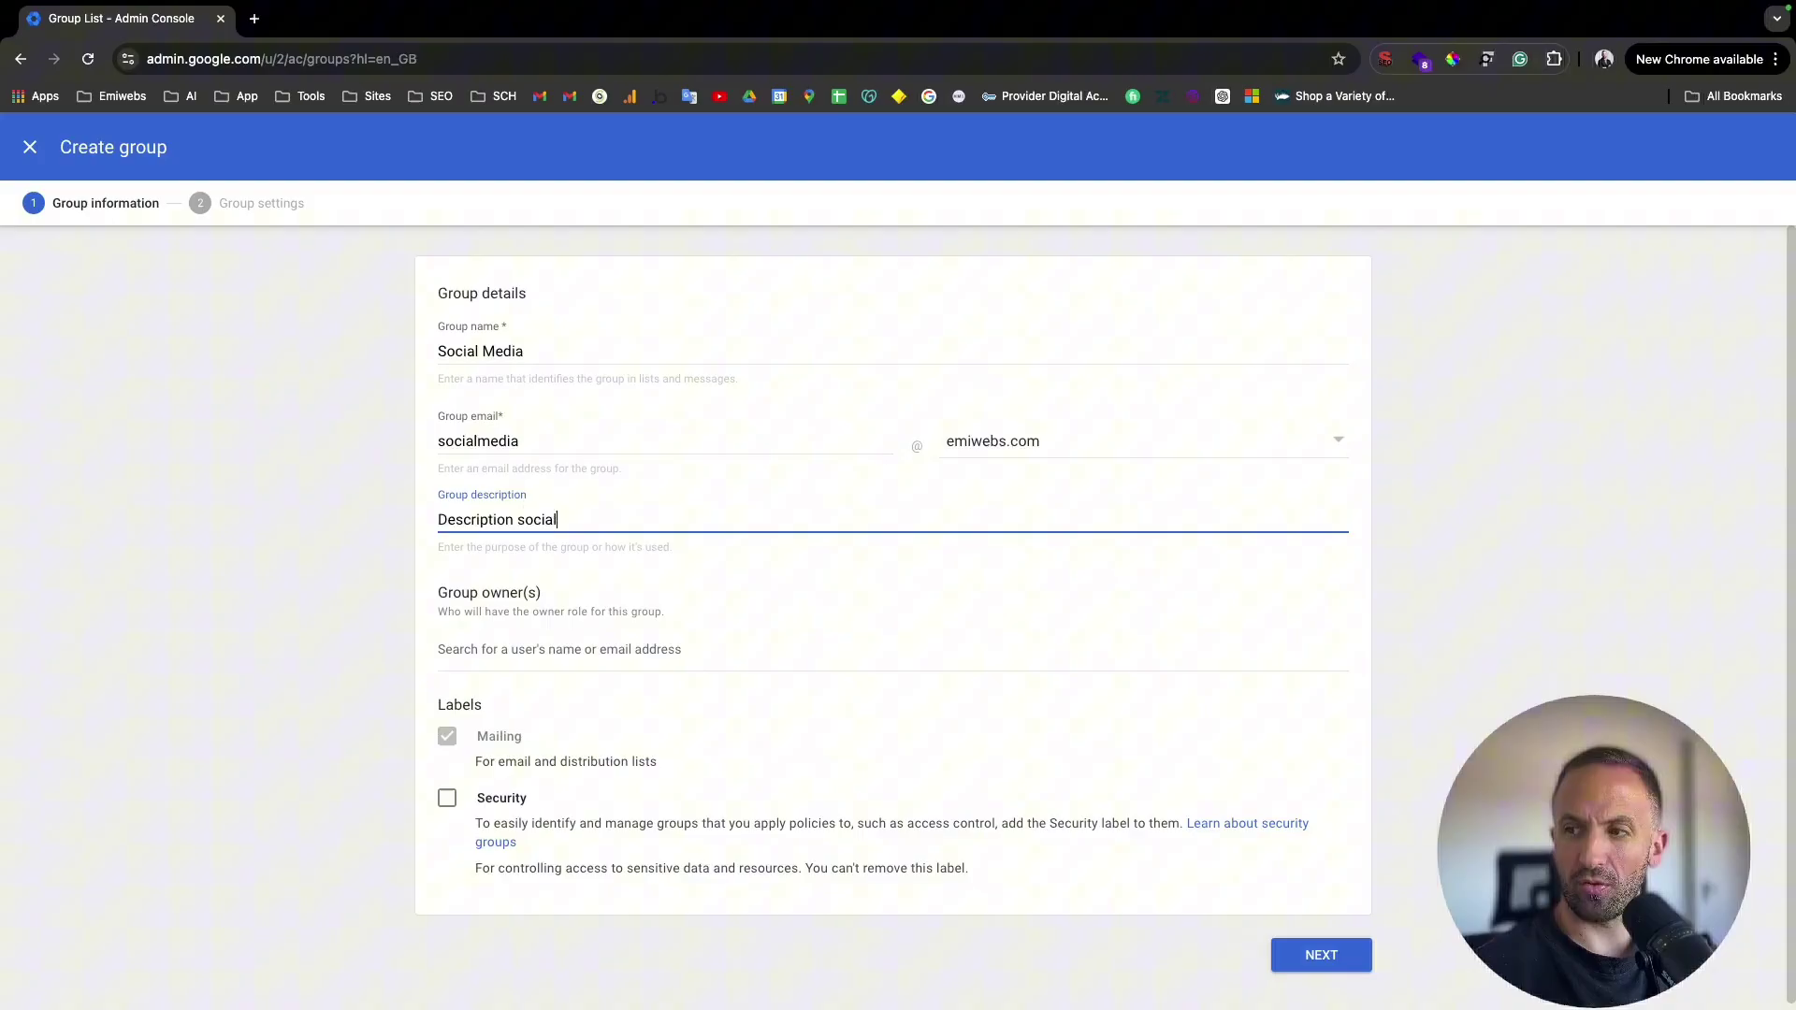
{"action": "type", "text": " media"}
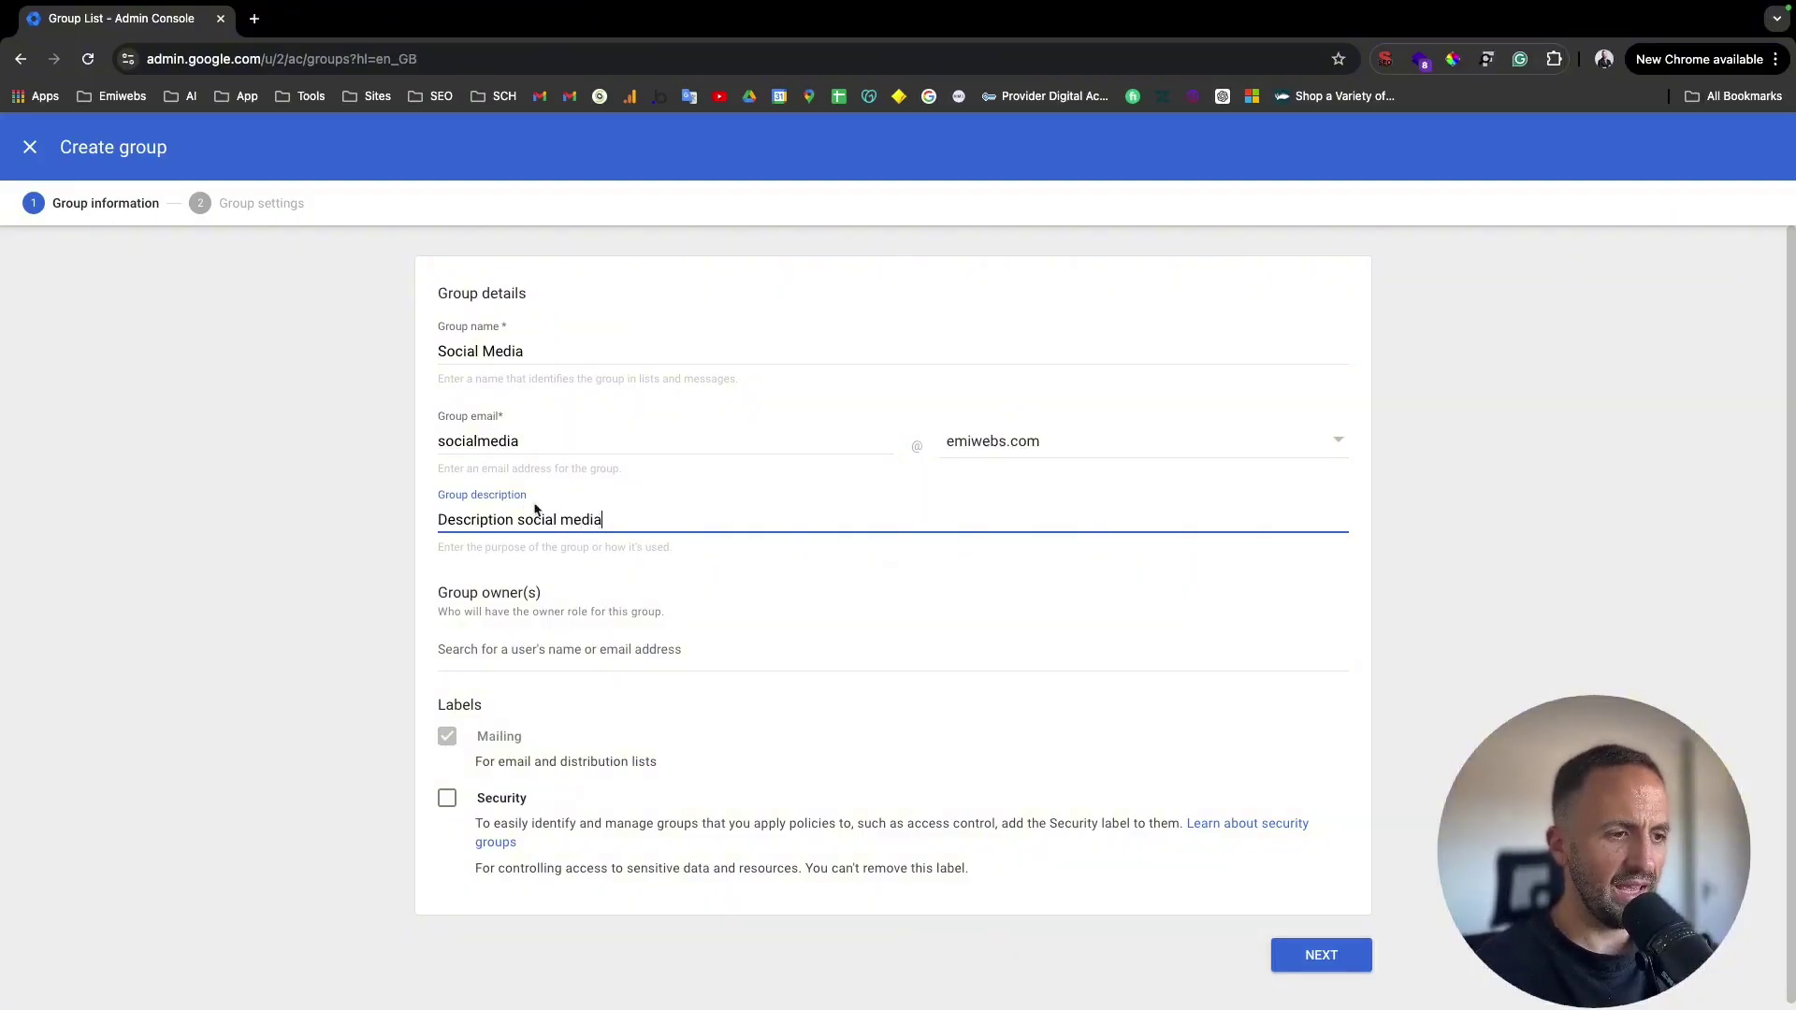
Step: Add the suggested account as group owner and review the Security label
{"action": "left_click", "coordinate": [554, 655]}
{"action": "type", "text": "info"}
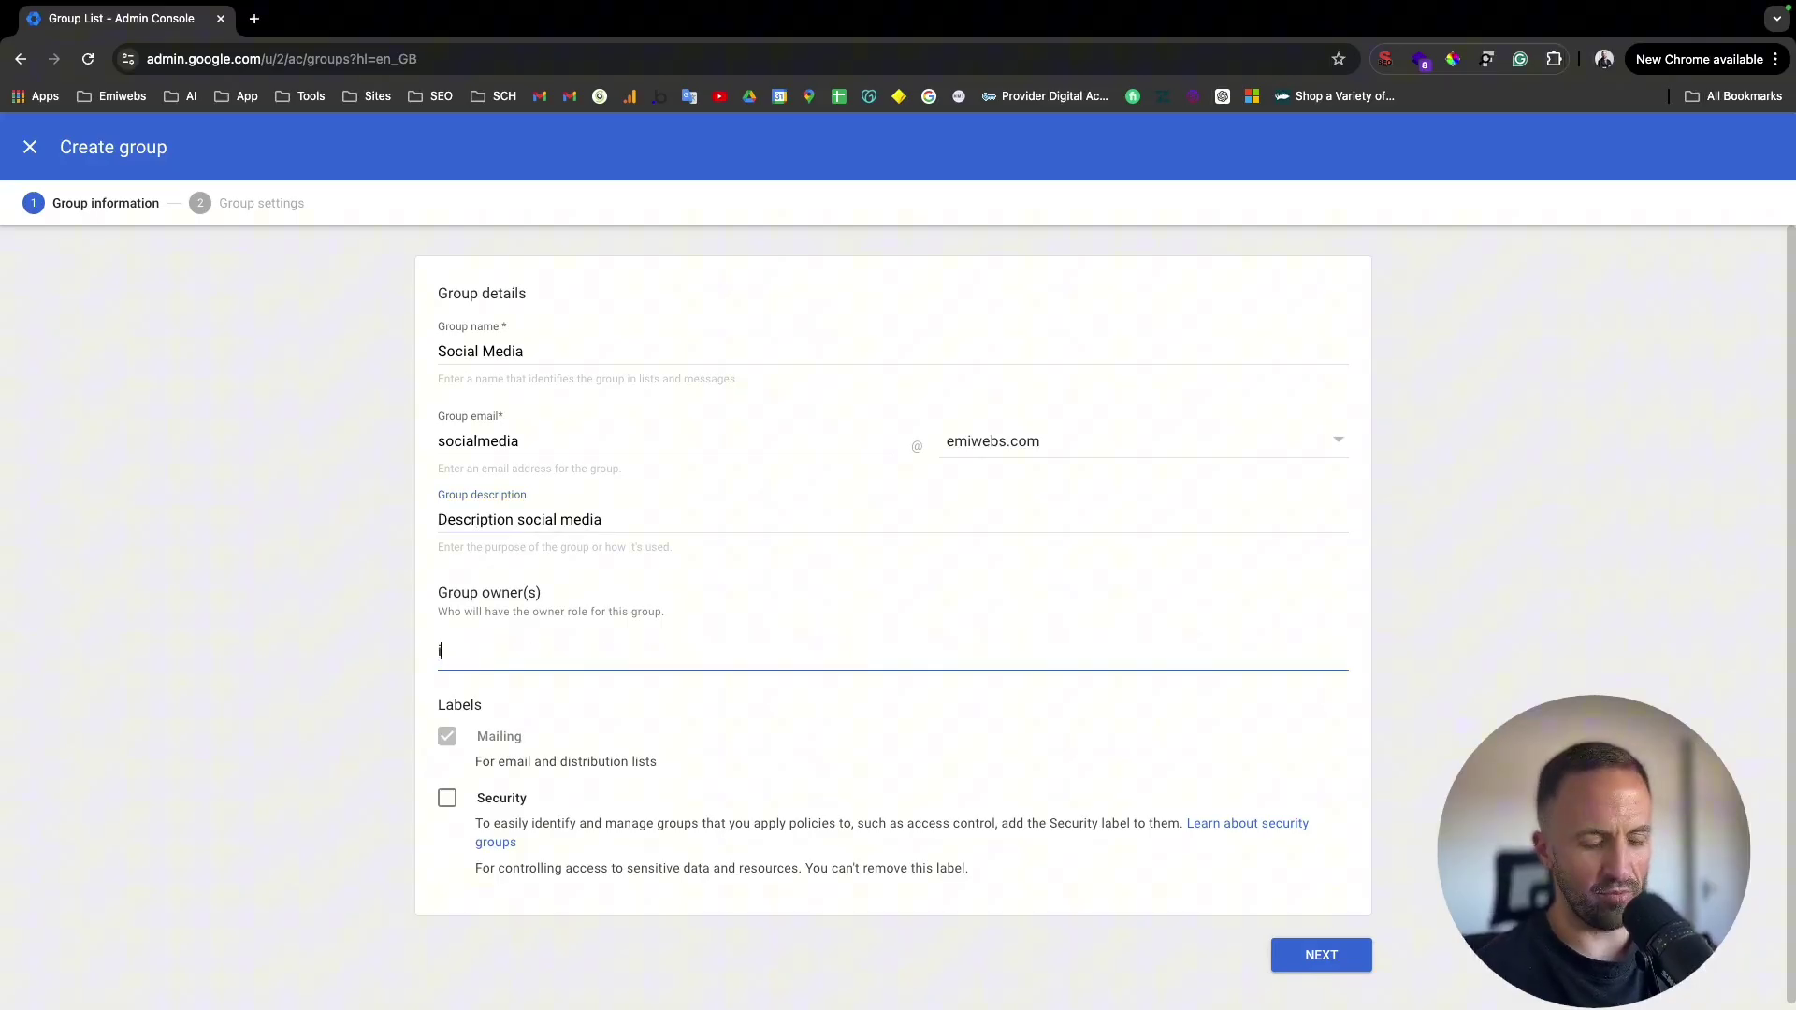
{"action": "left_click", "coordinate": [530, 756]}
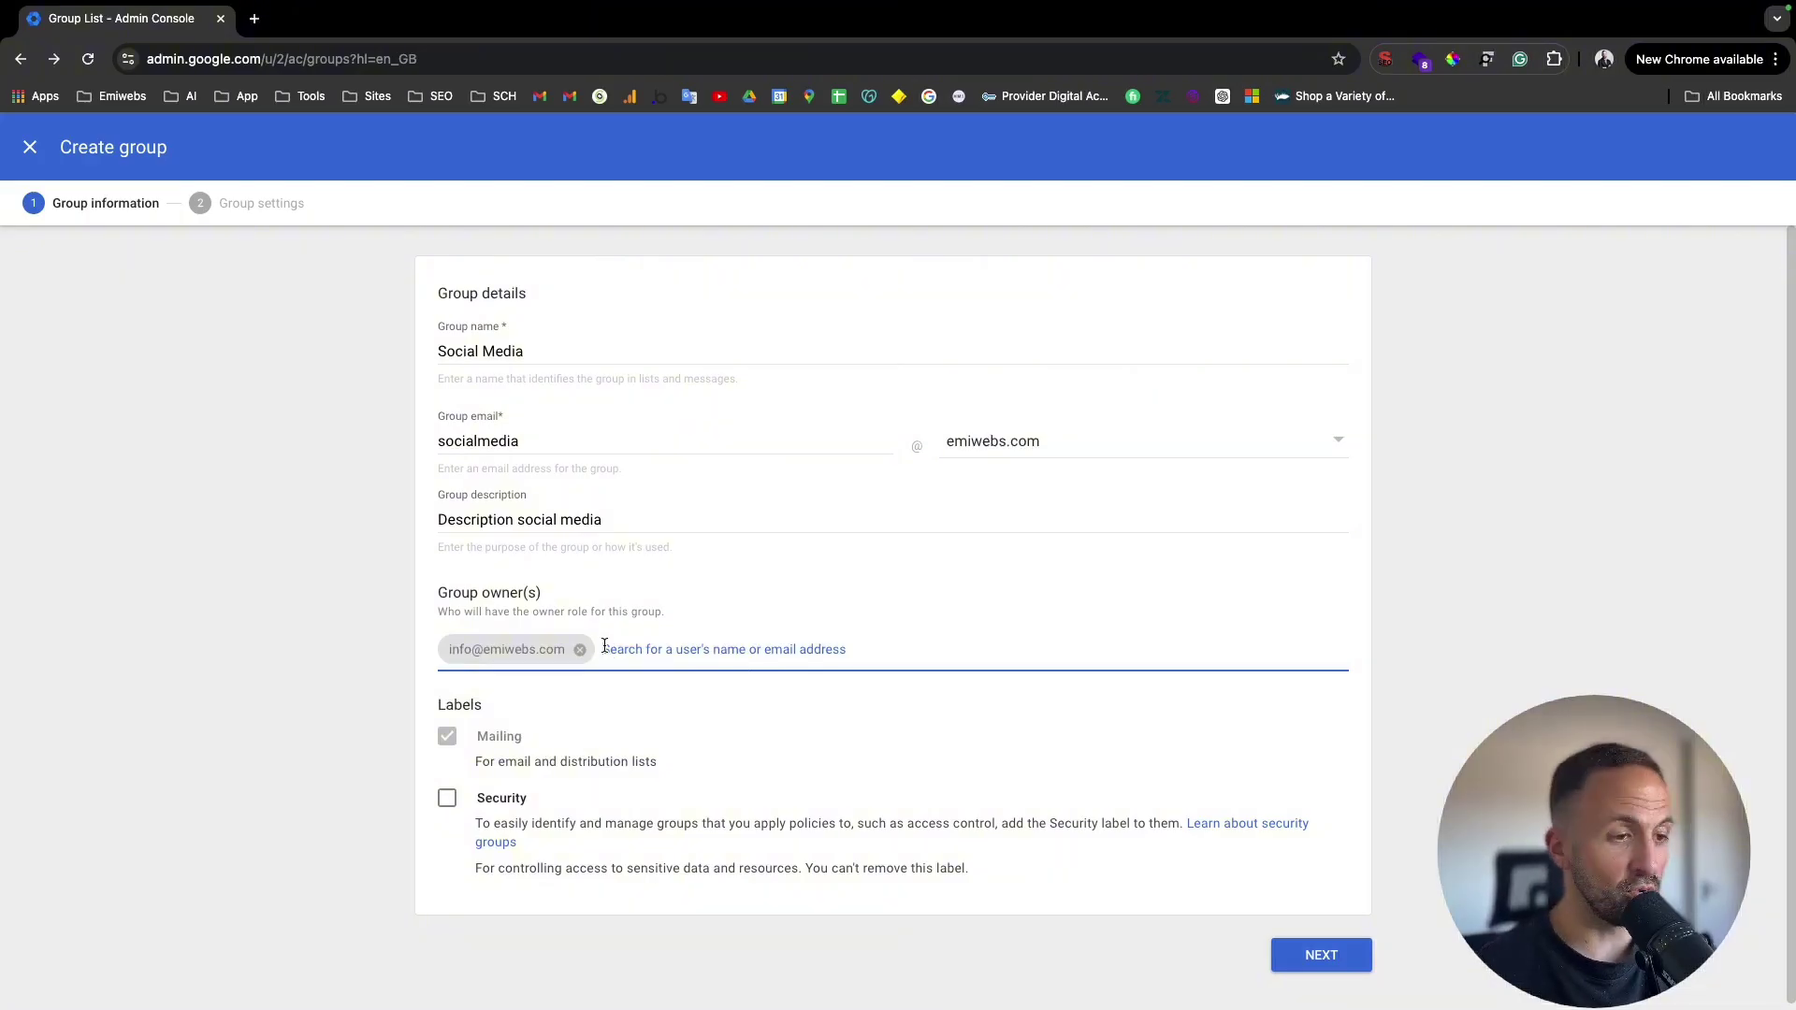
{"action": "scroll", "coordinate": [517, 643], "scroll_direction": "down", "scroll_amount": 1}
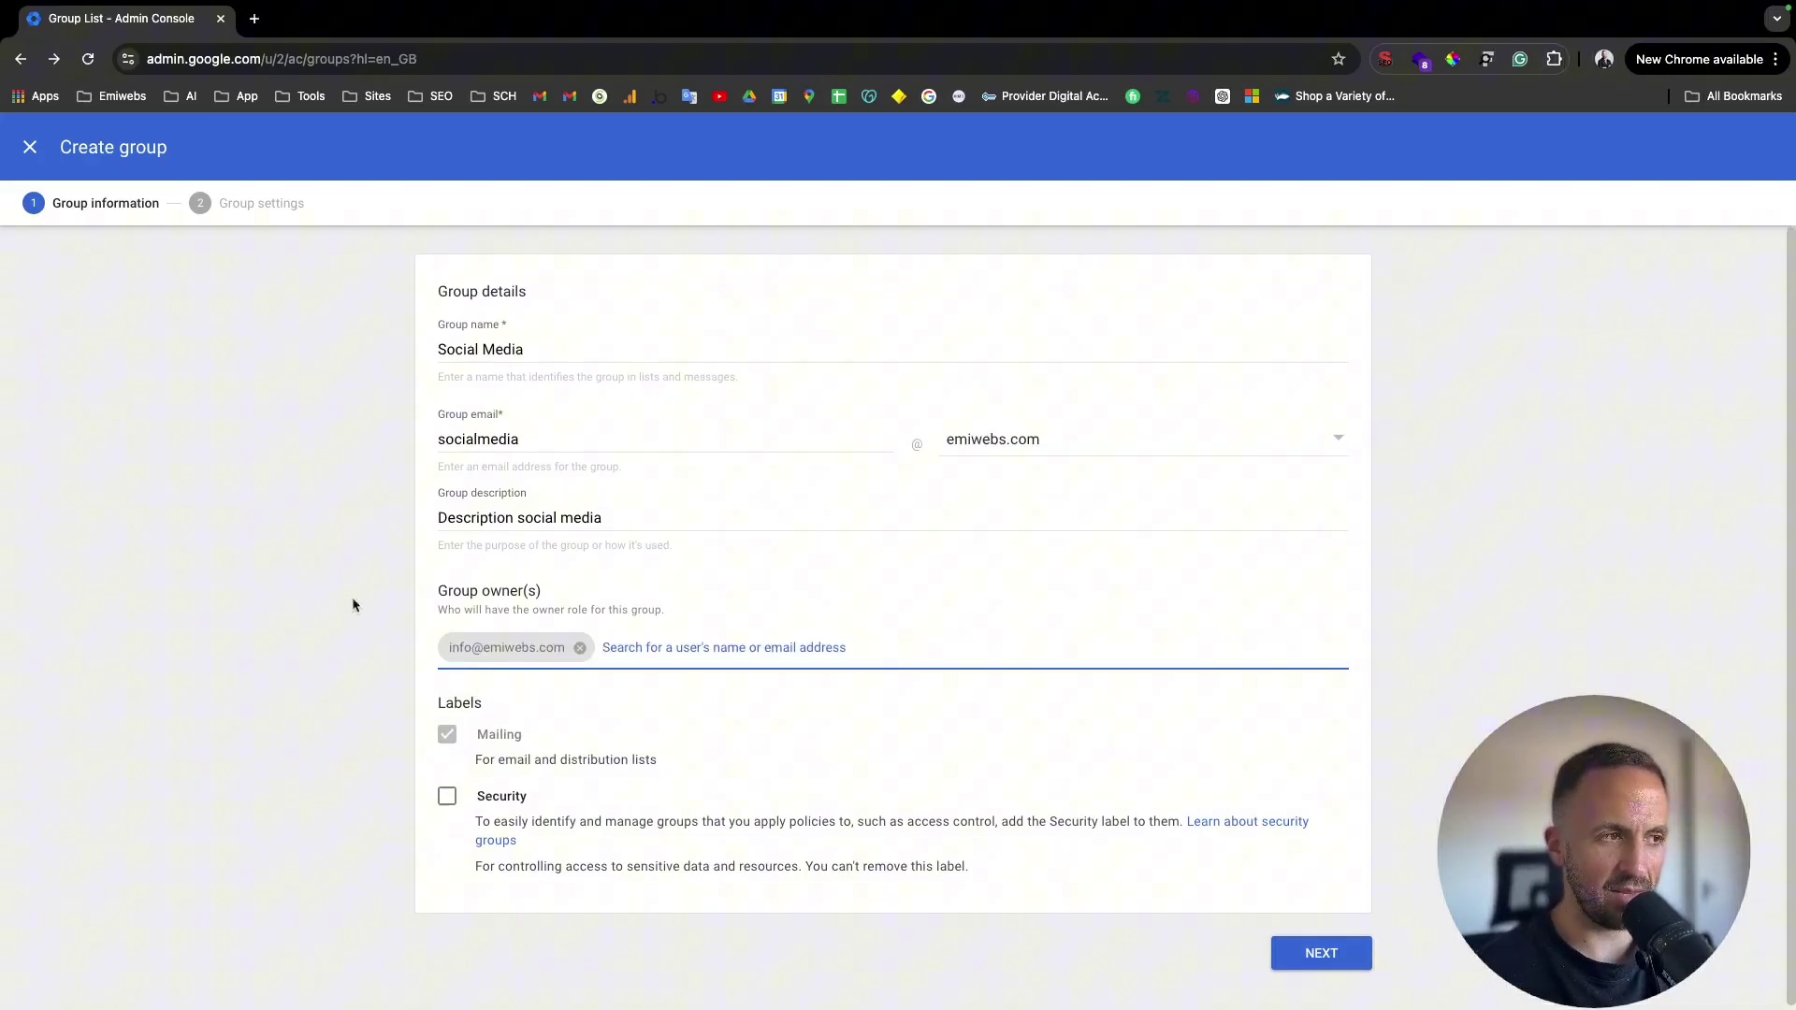
{"action": "left_click", "coordinate": [536, 727]}
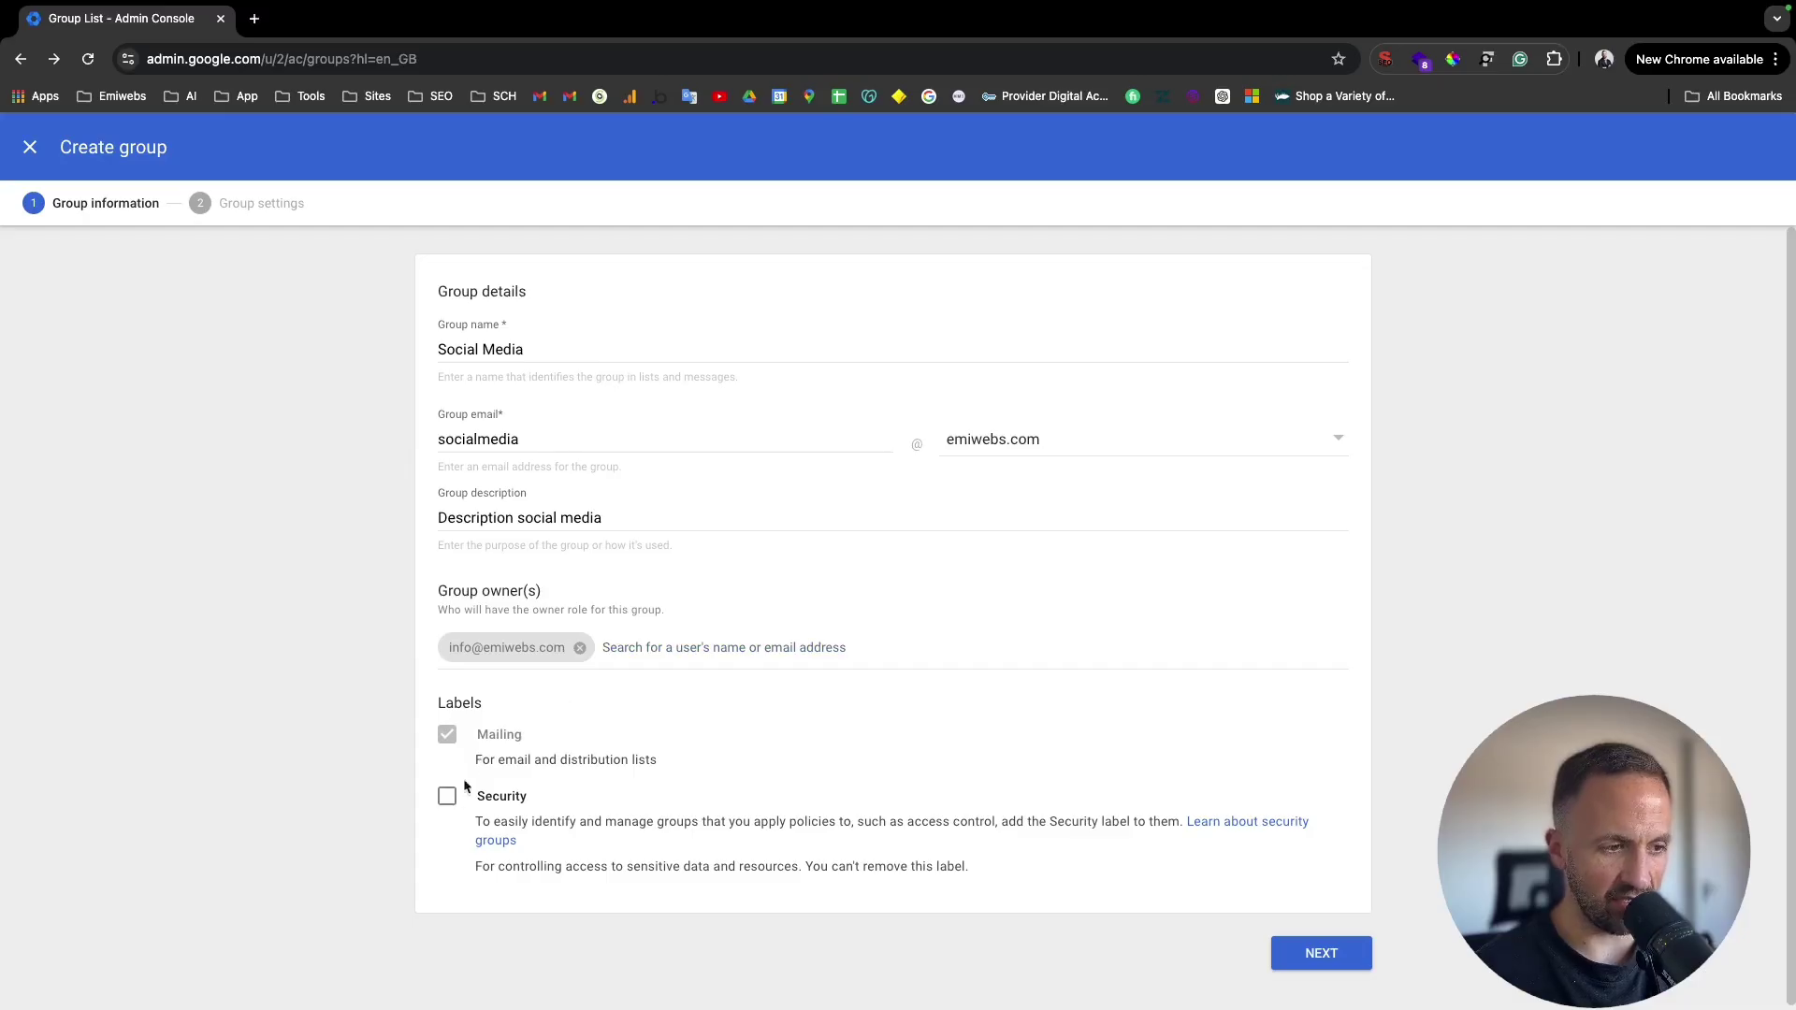
{"action": "double_click", "coordinate": [490, 796]}
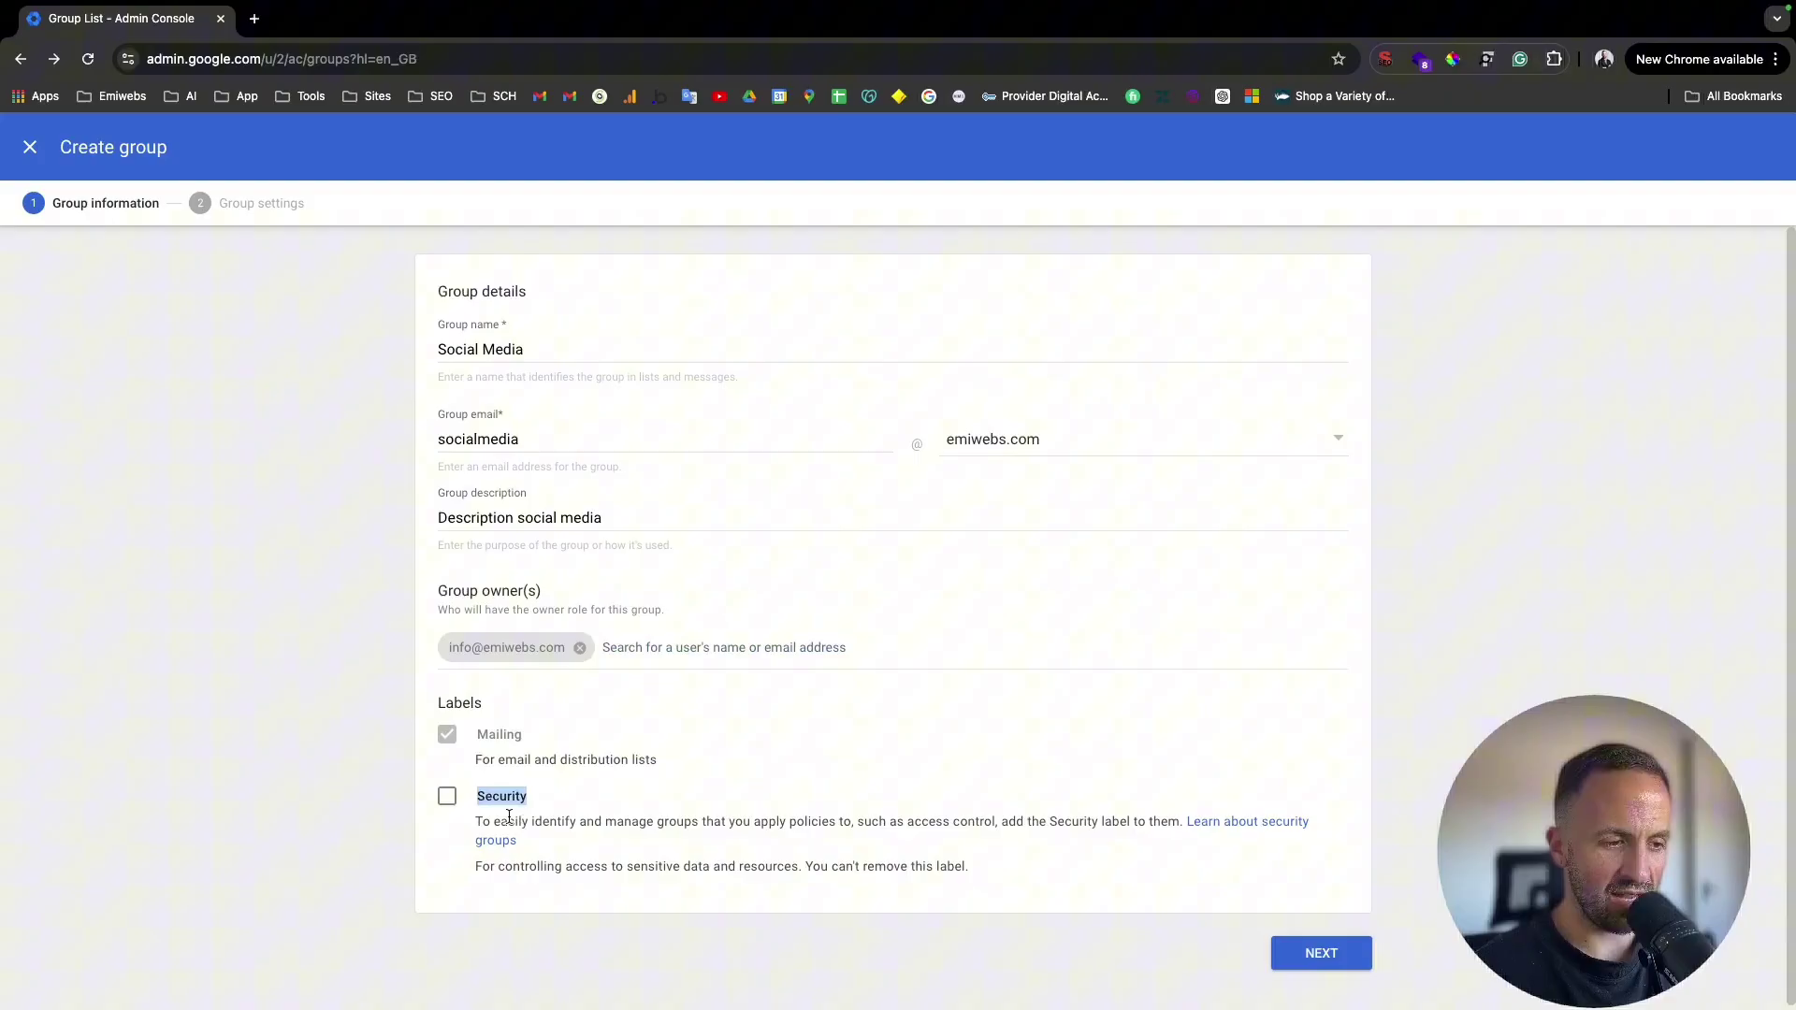
{"action": "left_click_drag", "start_coordinate": [483, 822], "coordinate": [600, 822]}
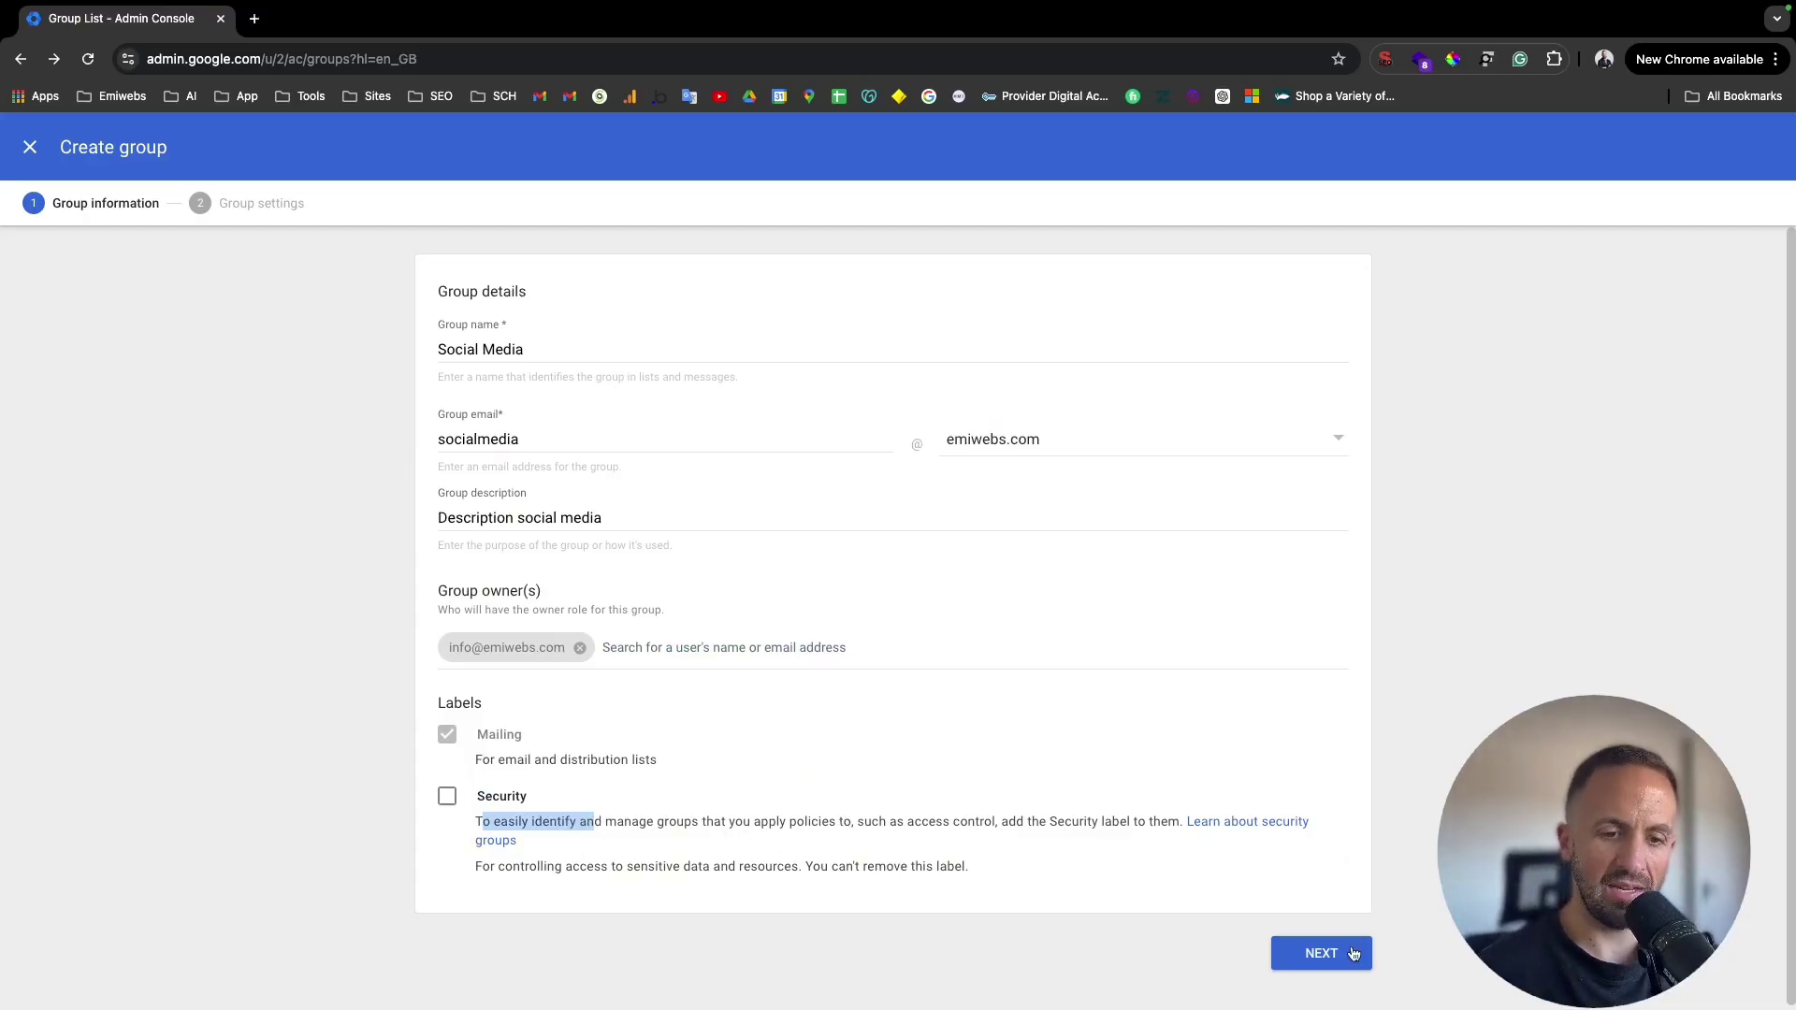
Step: In group settings, compare Team, Announcement only, Restricted and Custom, then choose Public access
{"action": "left_click", "coordinate": [1347, 960]}
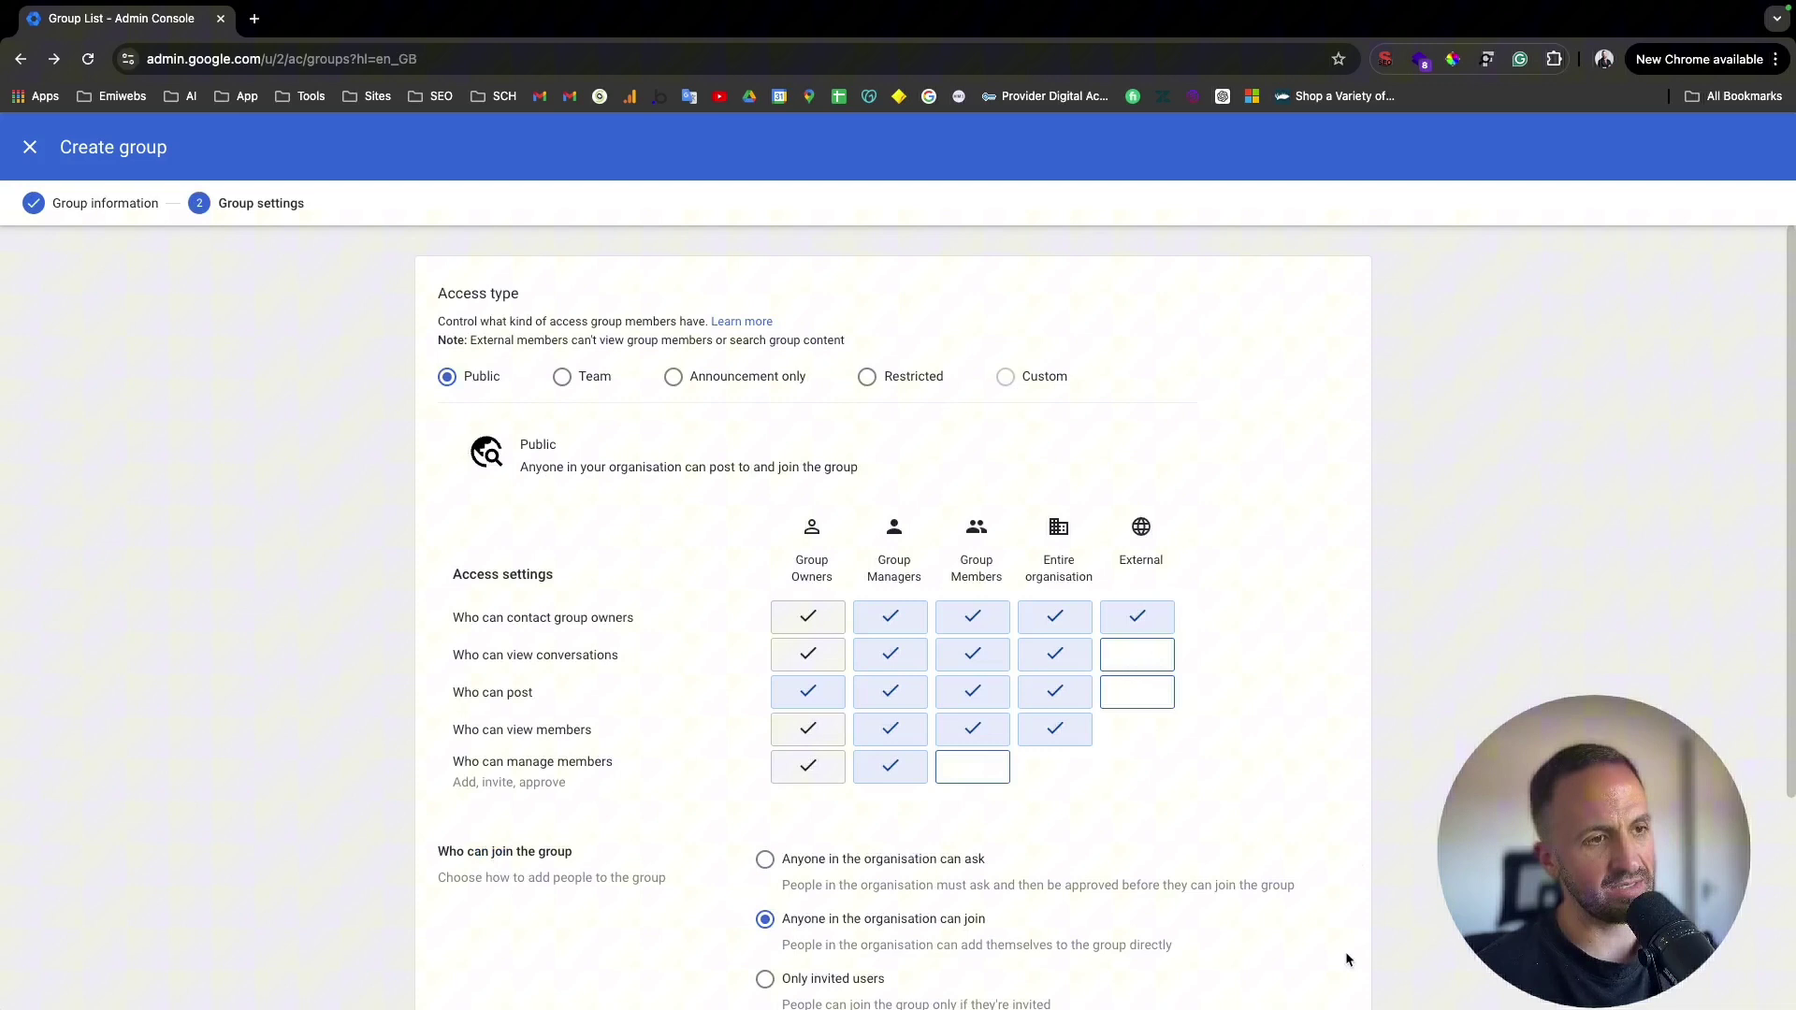
{"action": "mouse_move", "coordinate": [437, 294]}
{"action": "left_mouse_down"}
{"action": "mouse_move", "coordinate": [522, 298]}
{"action": "mouse_move", "coordinate": [417, 299]}
{"action": "left_mouse_up"}
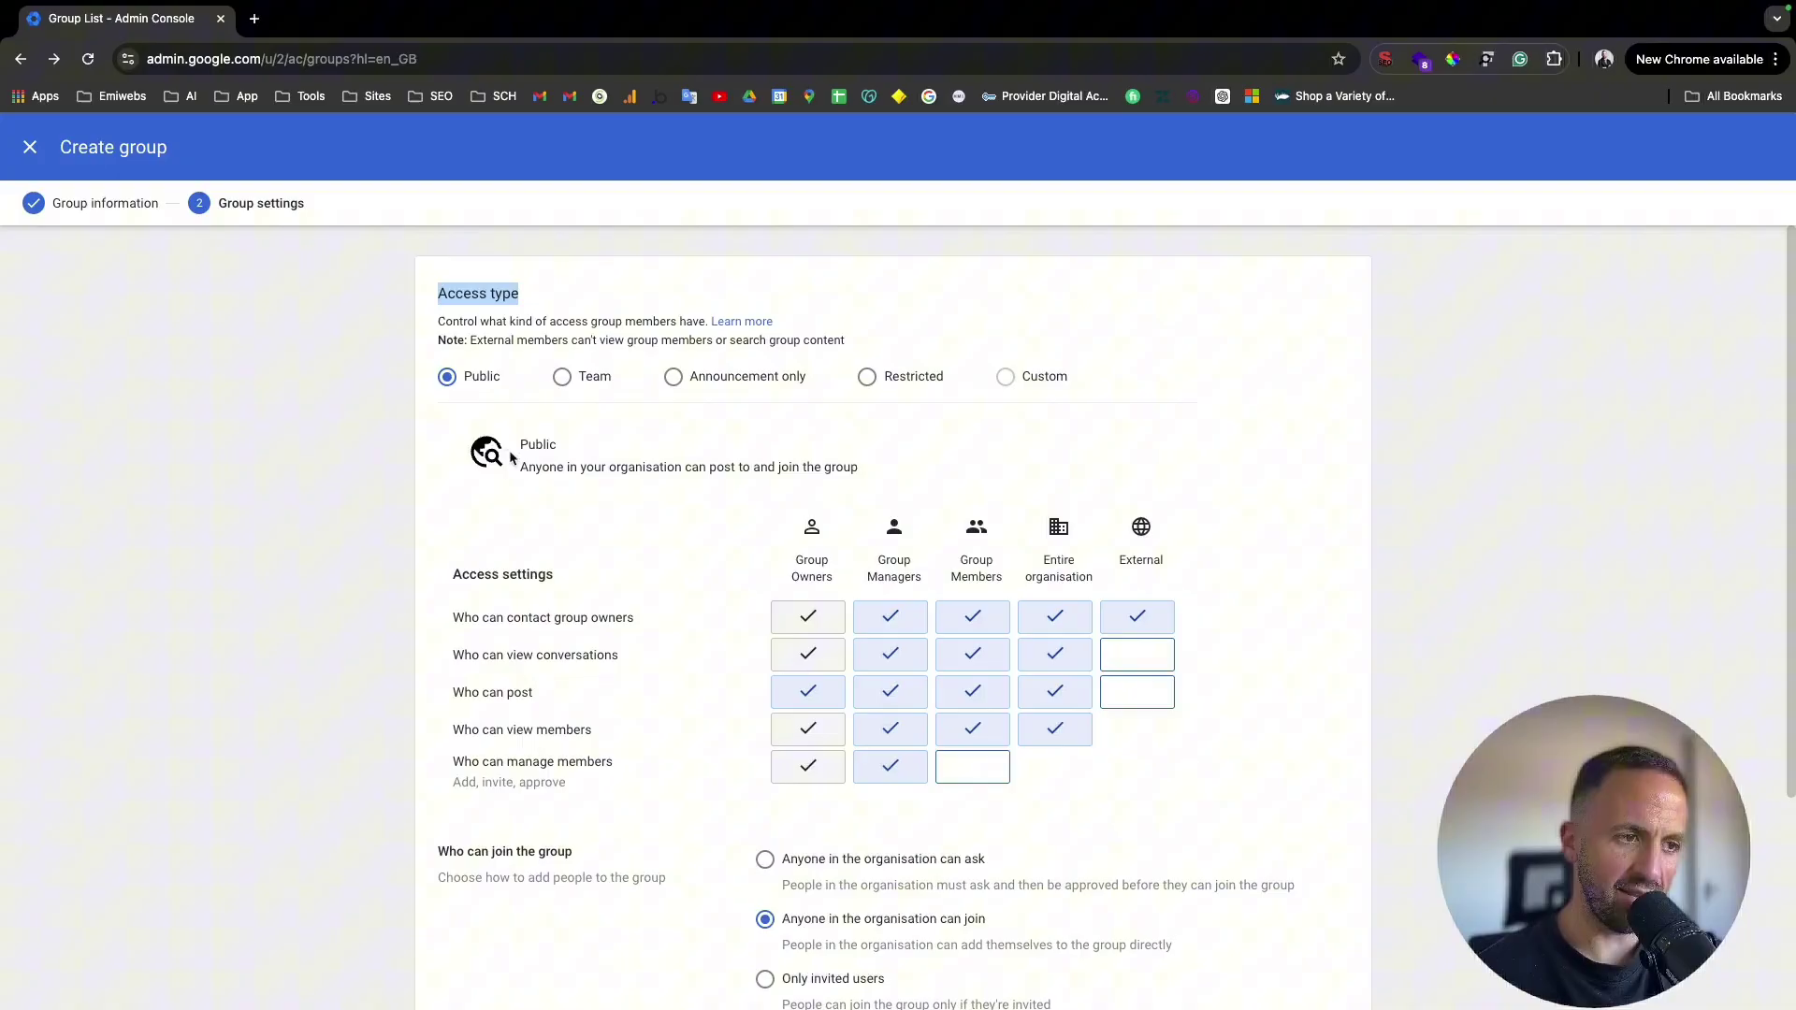
{"action": "left_click_drag", "start_coordinate": [518, 466], "coordinate": [736, 472]}
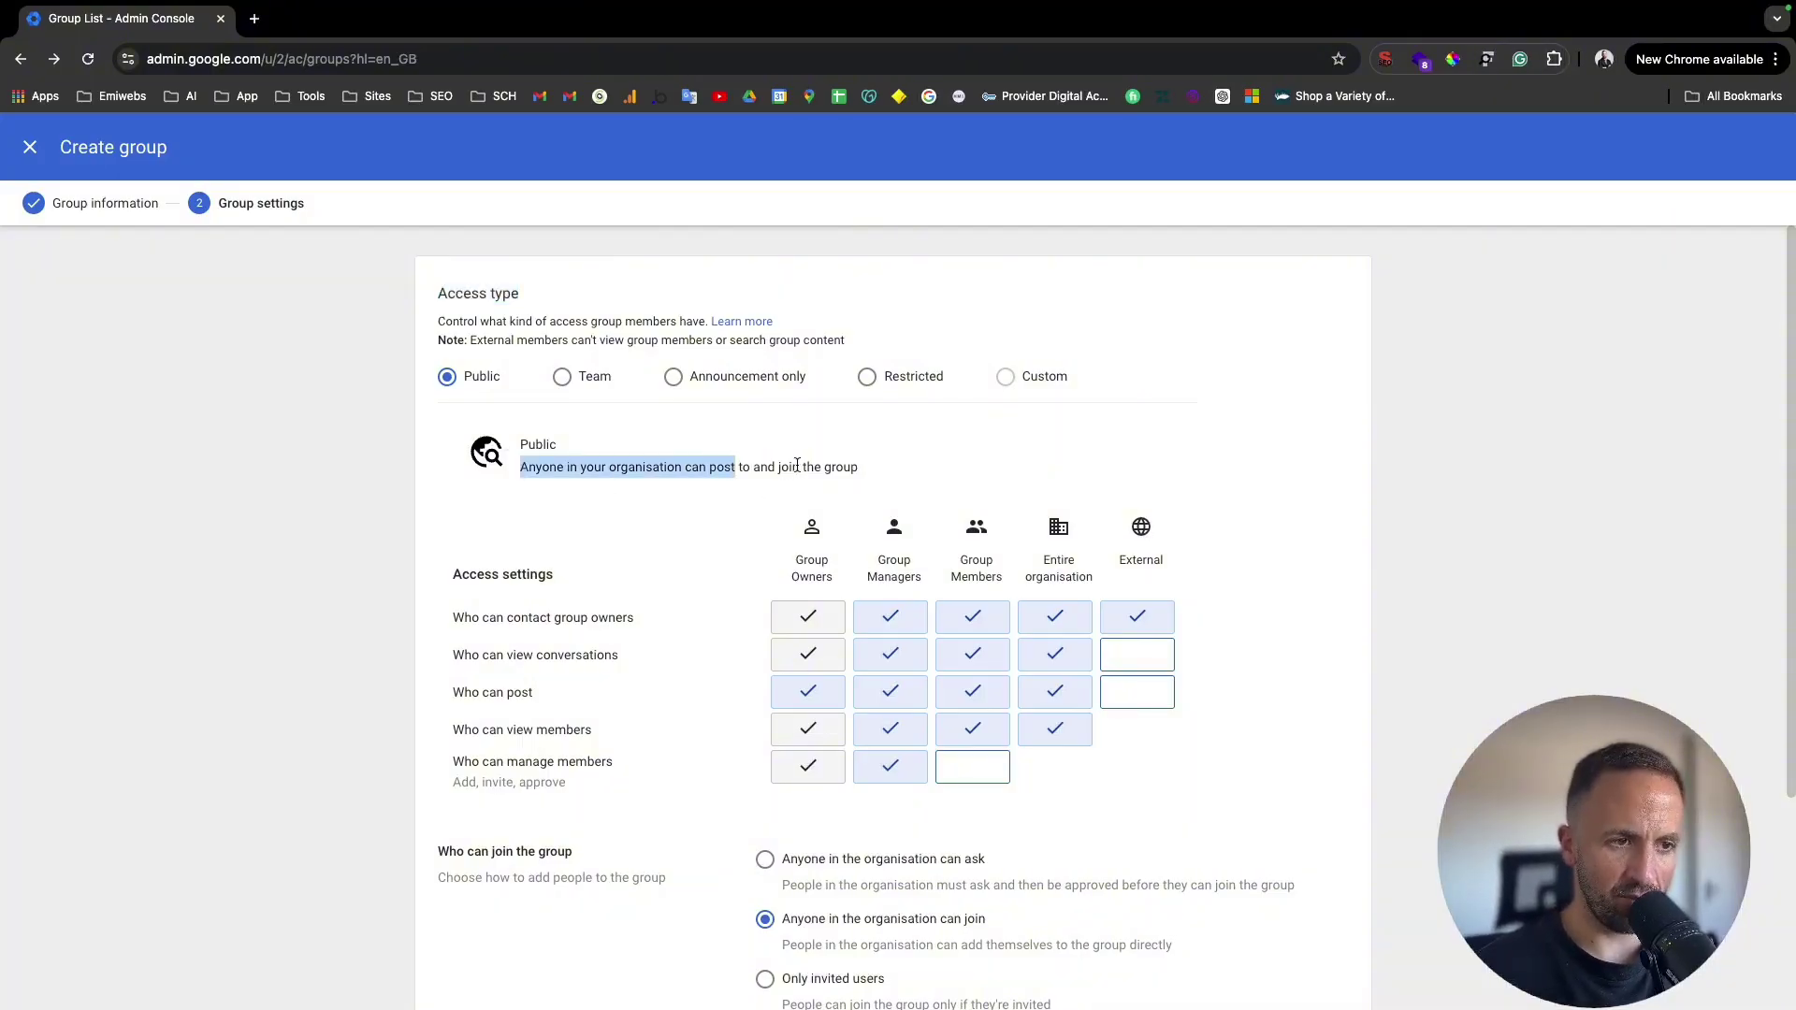
{"action": "left_click", "coordinate": [562, 376]}
{"action": "left_click_drag", "start_coordinate": [536, 473], "coordinate": [668, 472]}
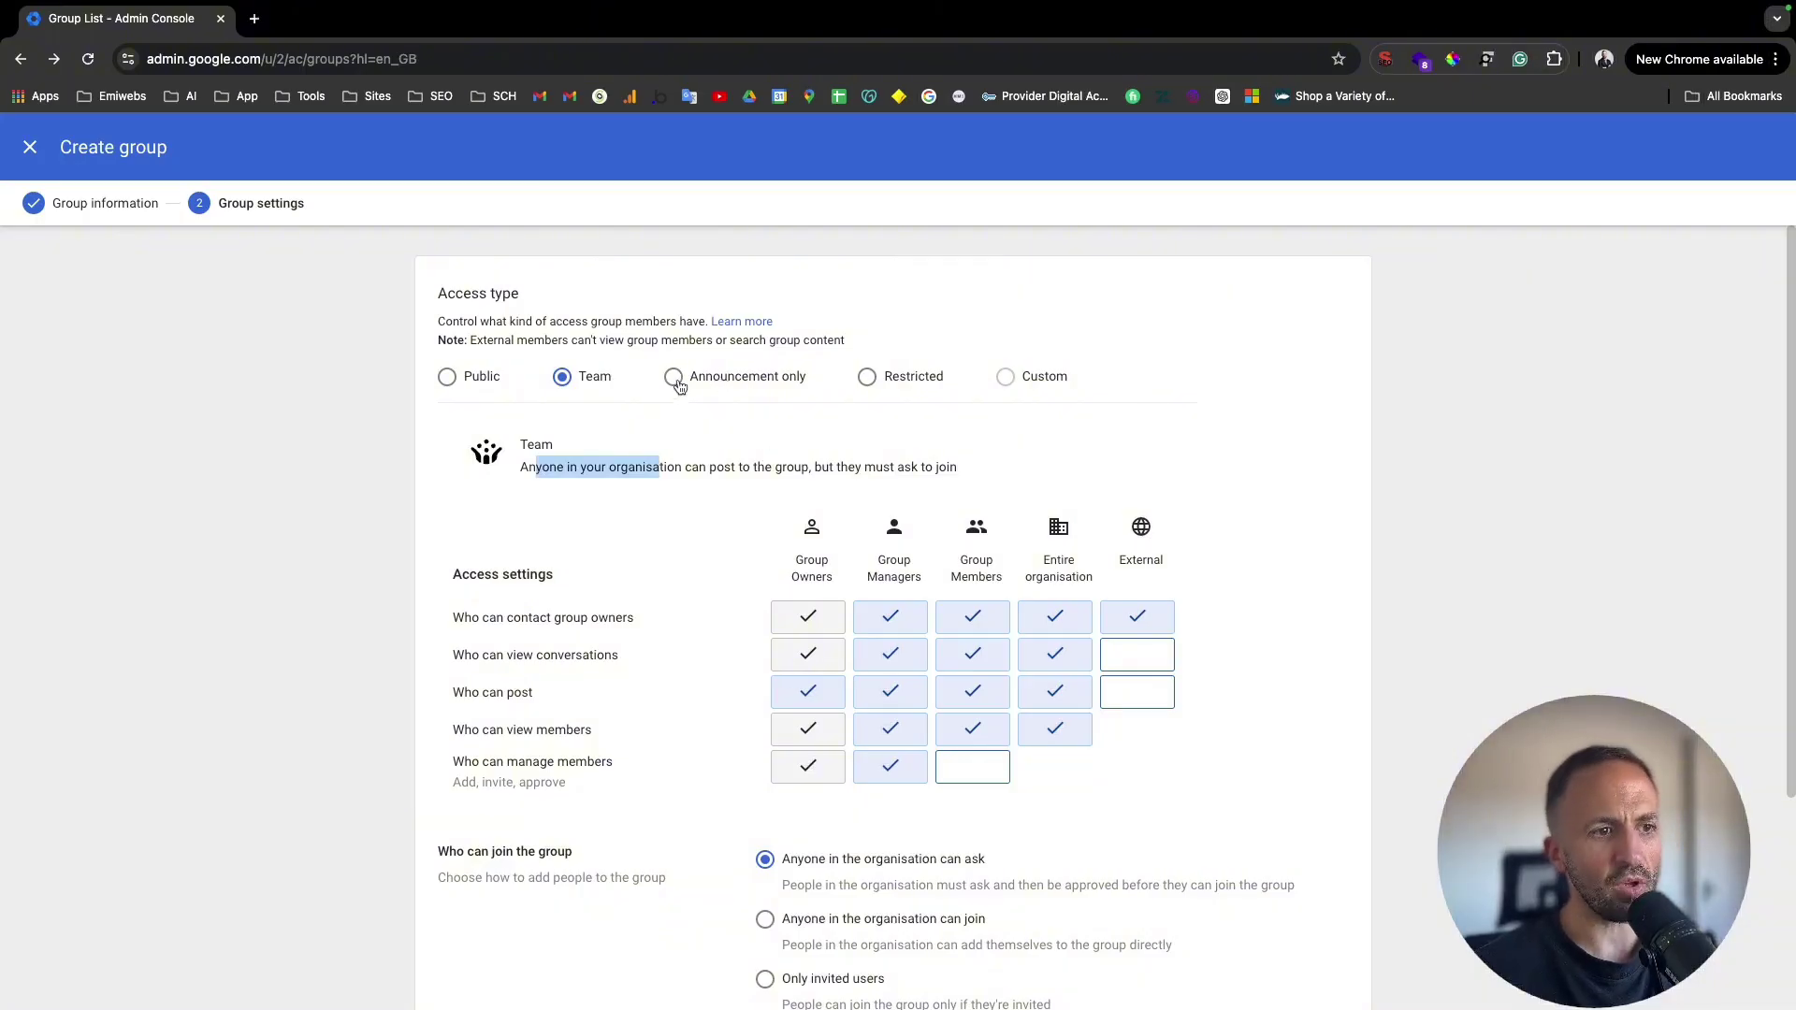
{"action": "left_click", "coordinate": [774, 378]}
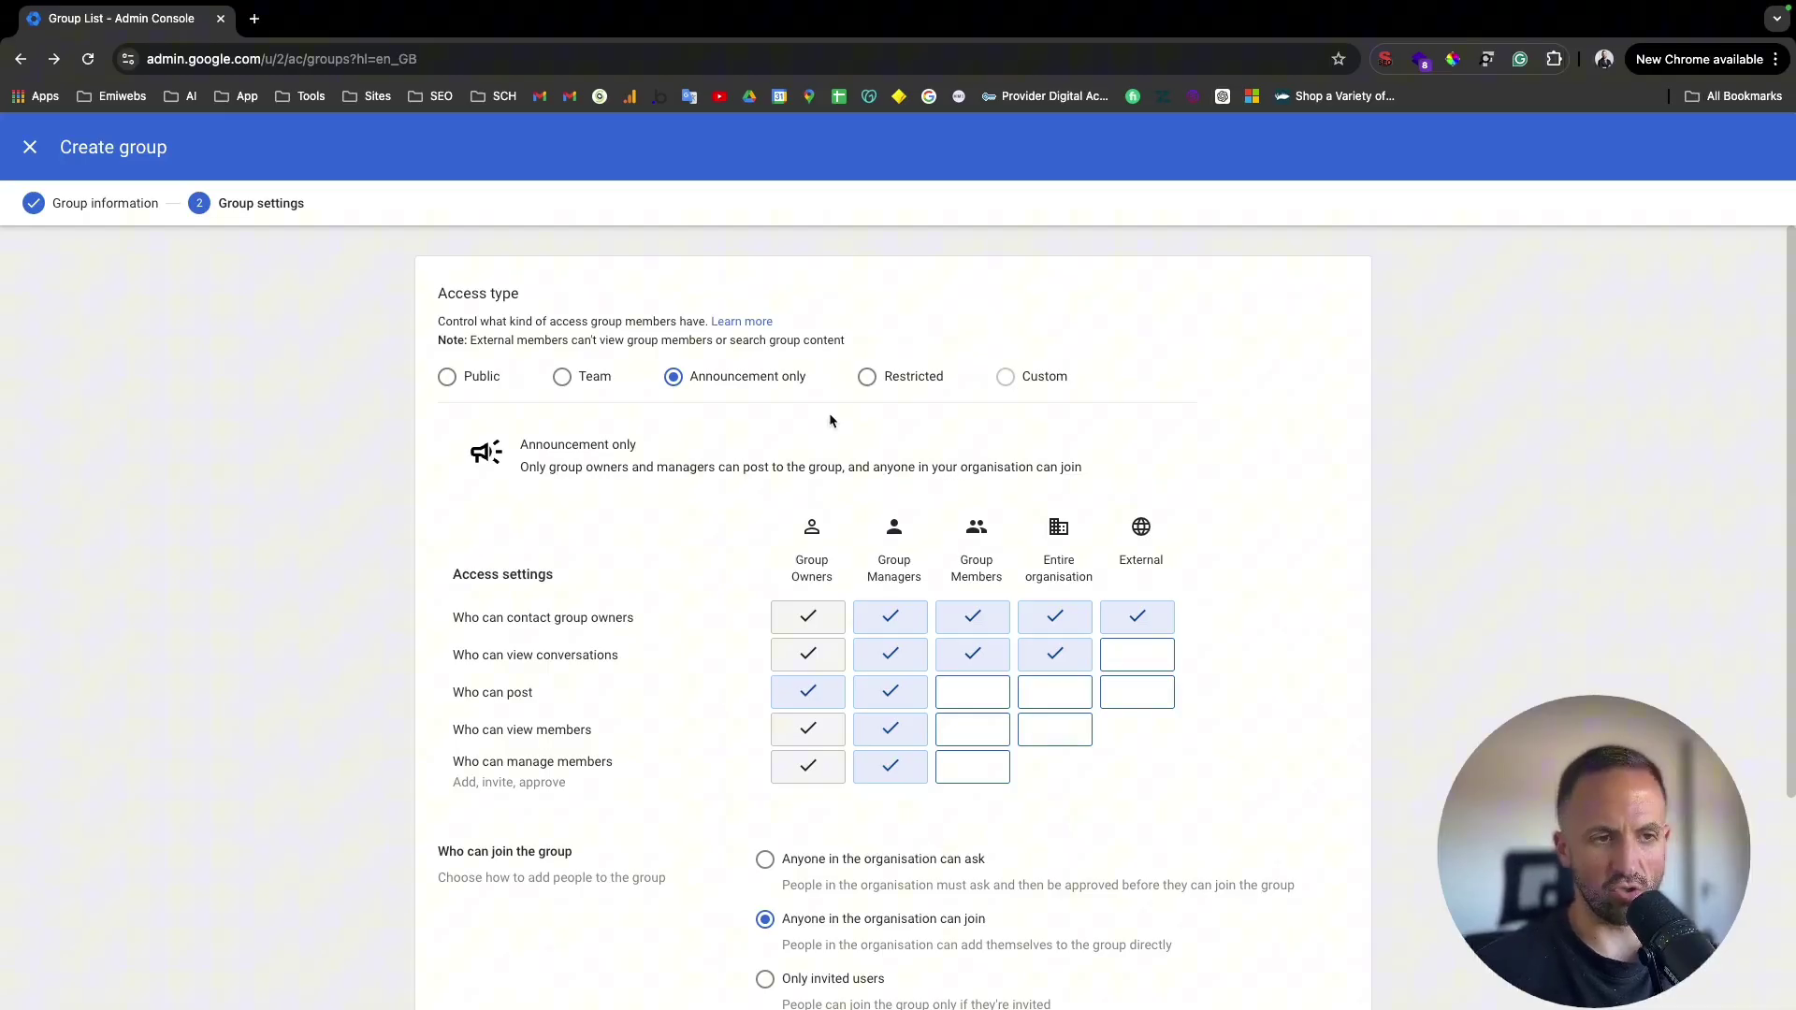
{"action": "left_click", "coordinate": [898, 385]}
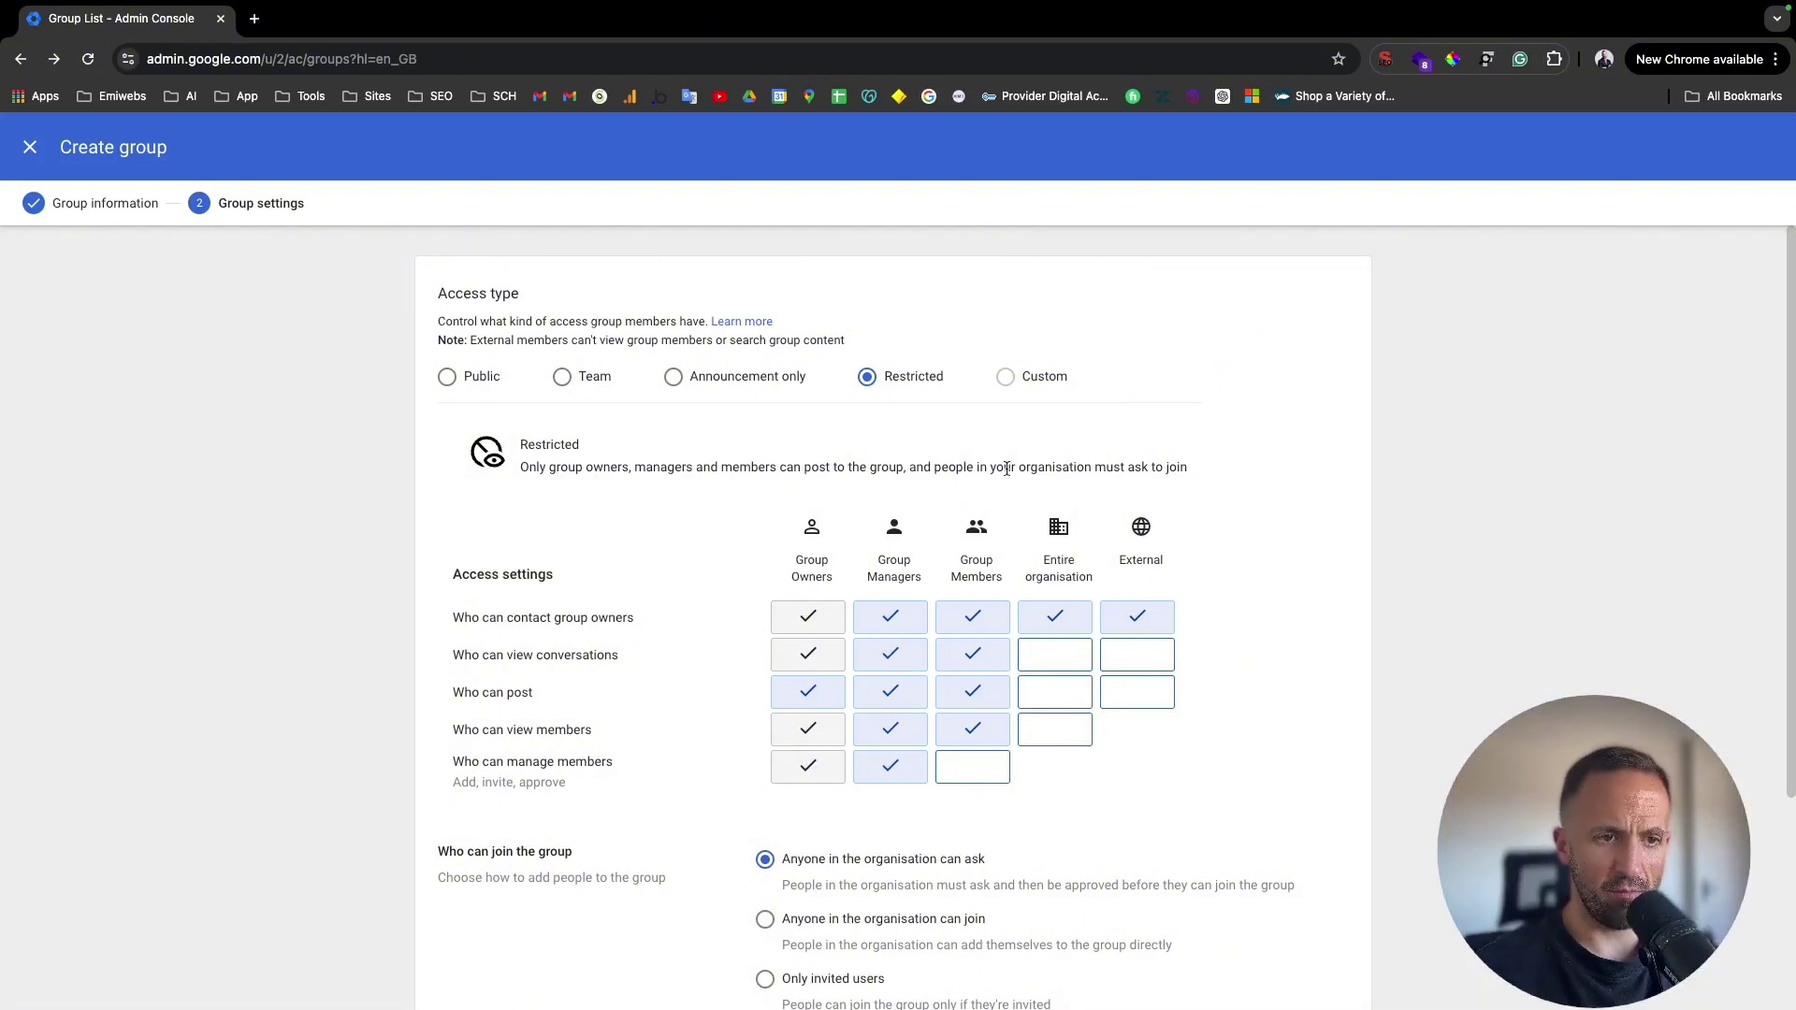
{"action": "scroll", "coordinate": [658, 554], "scroll_direction": "down", "scroll_amount": 1}
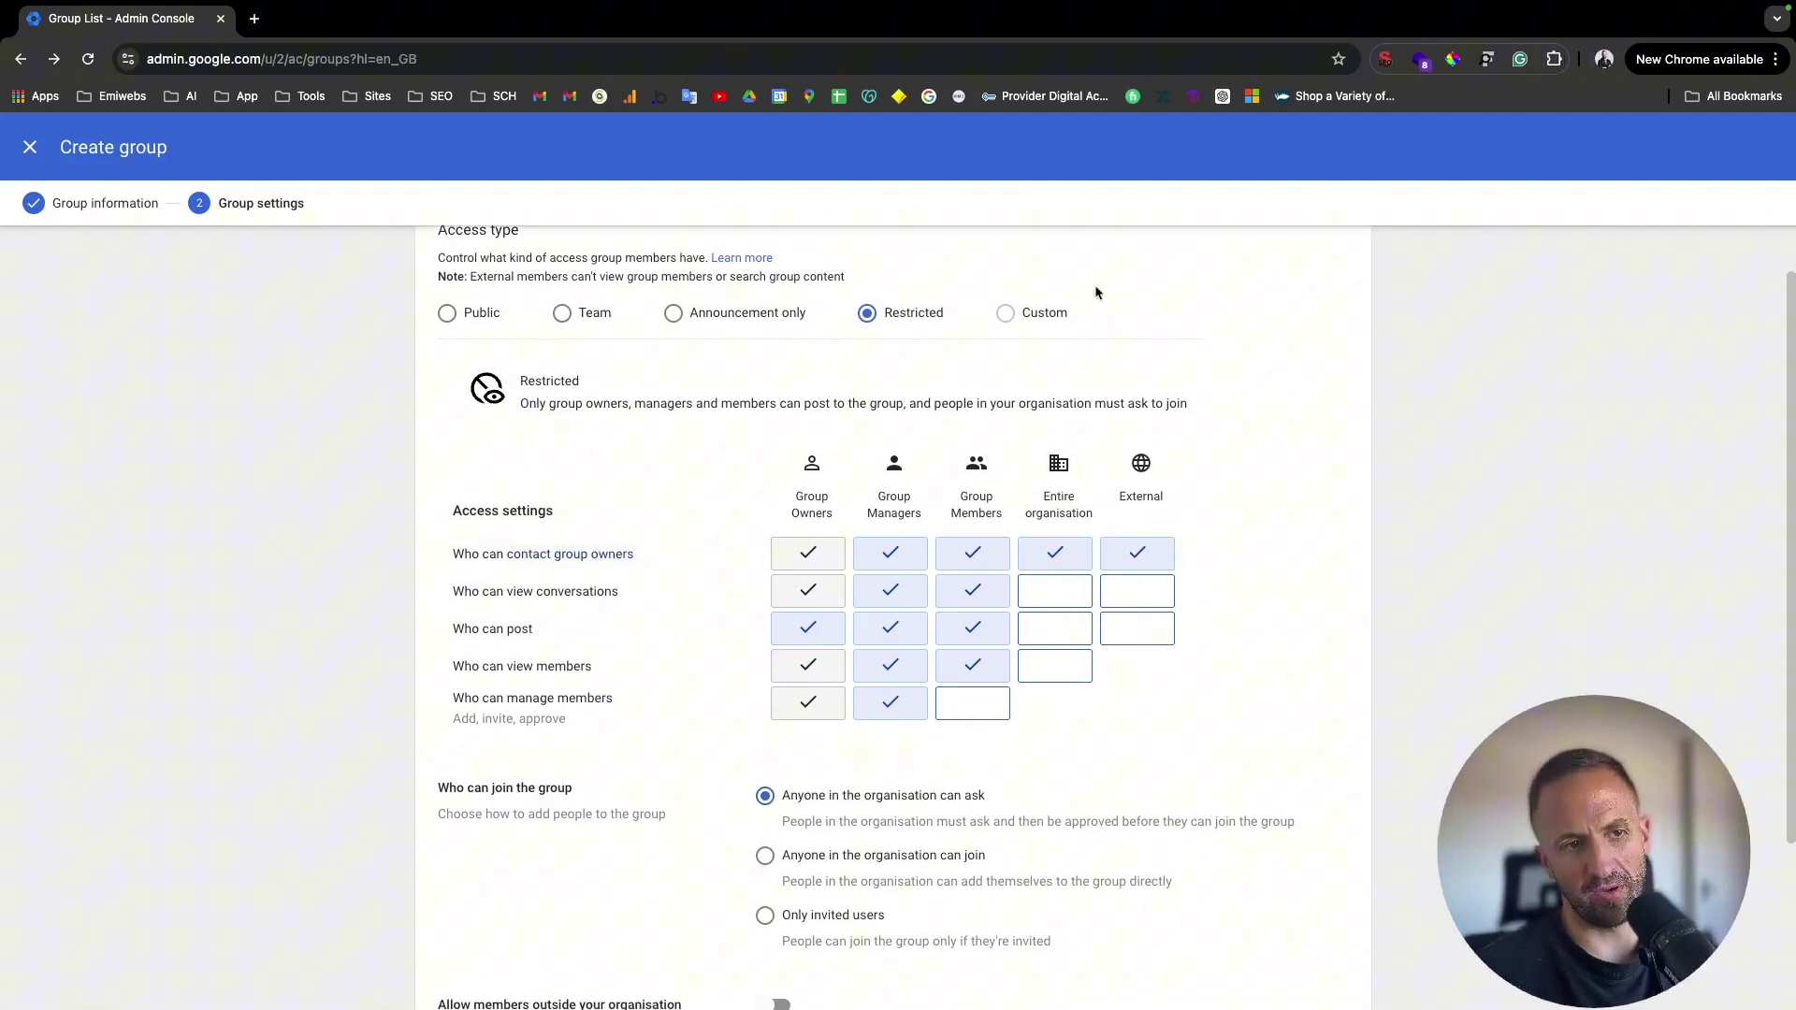
{"action": "mouse_move", "coordinate": [1005, 316]}
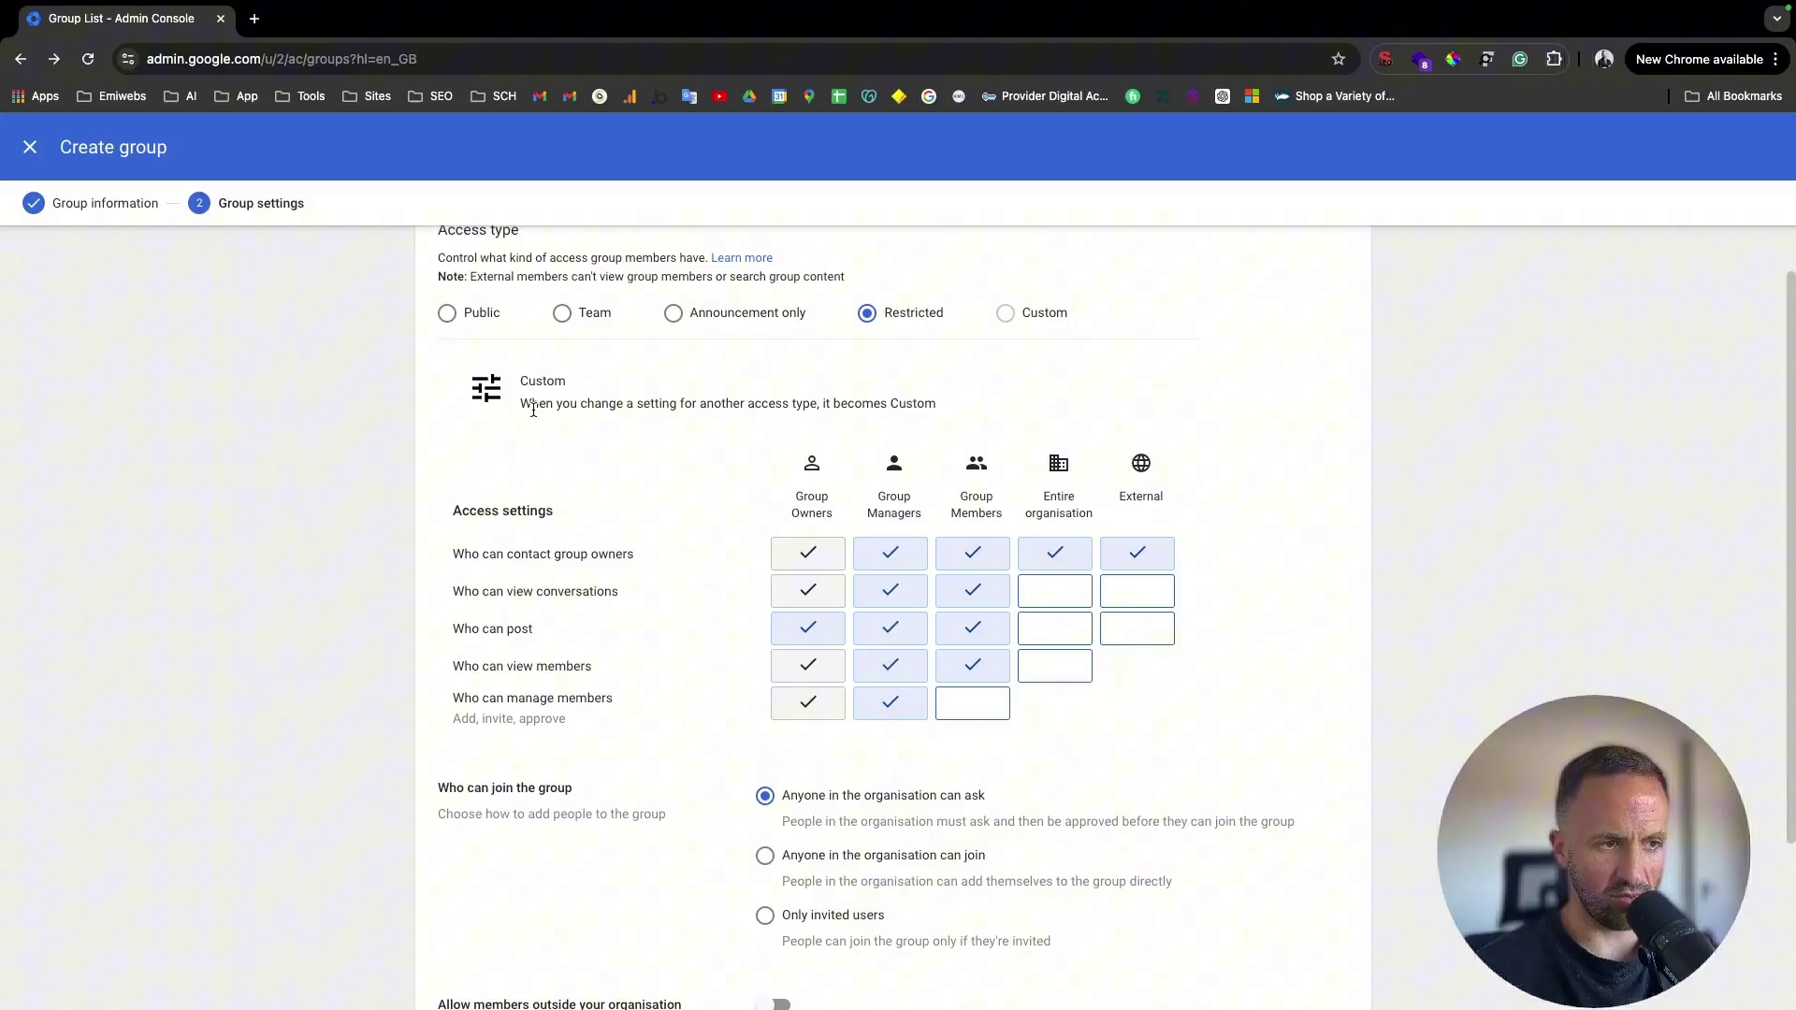
{"action": "left_click_drag", "start_coordinate": [533, 411], "coordinate": [711, 409]}
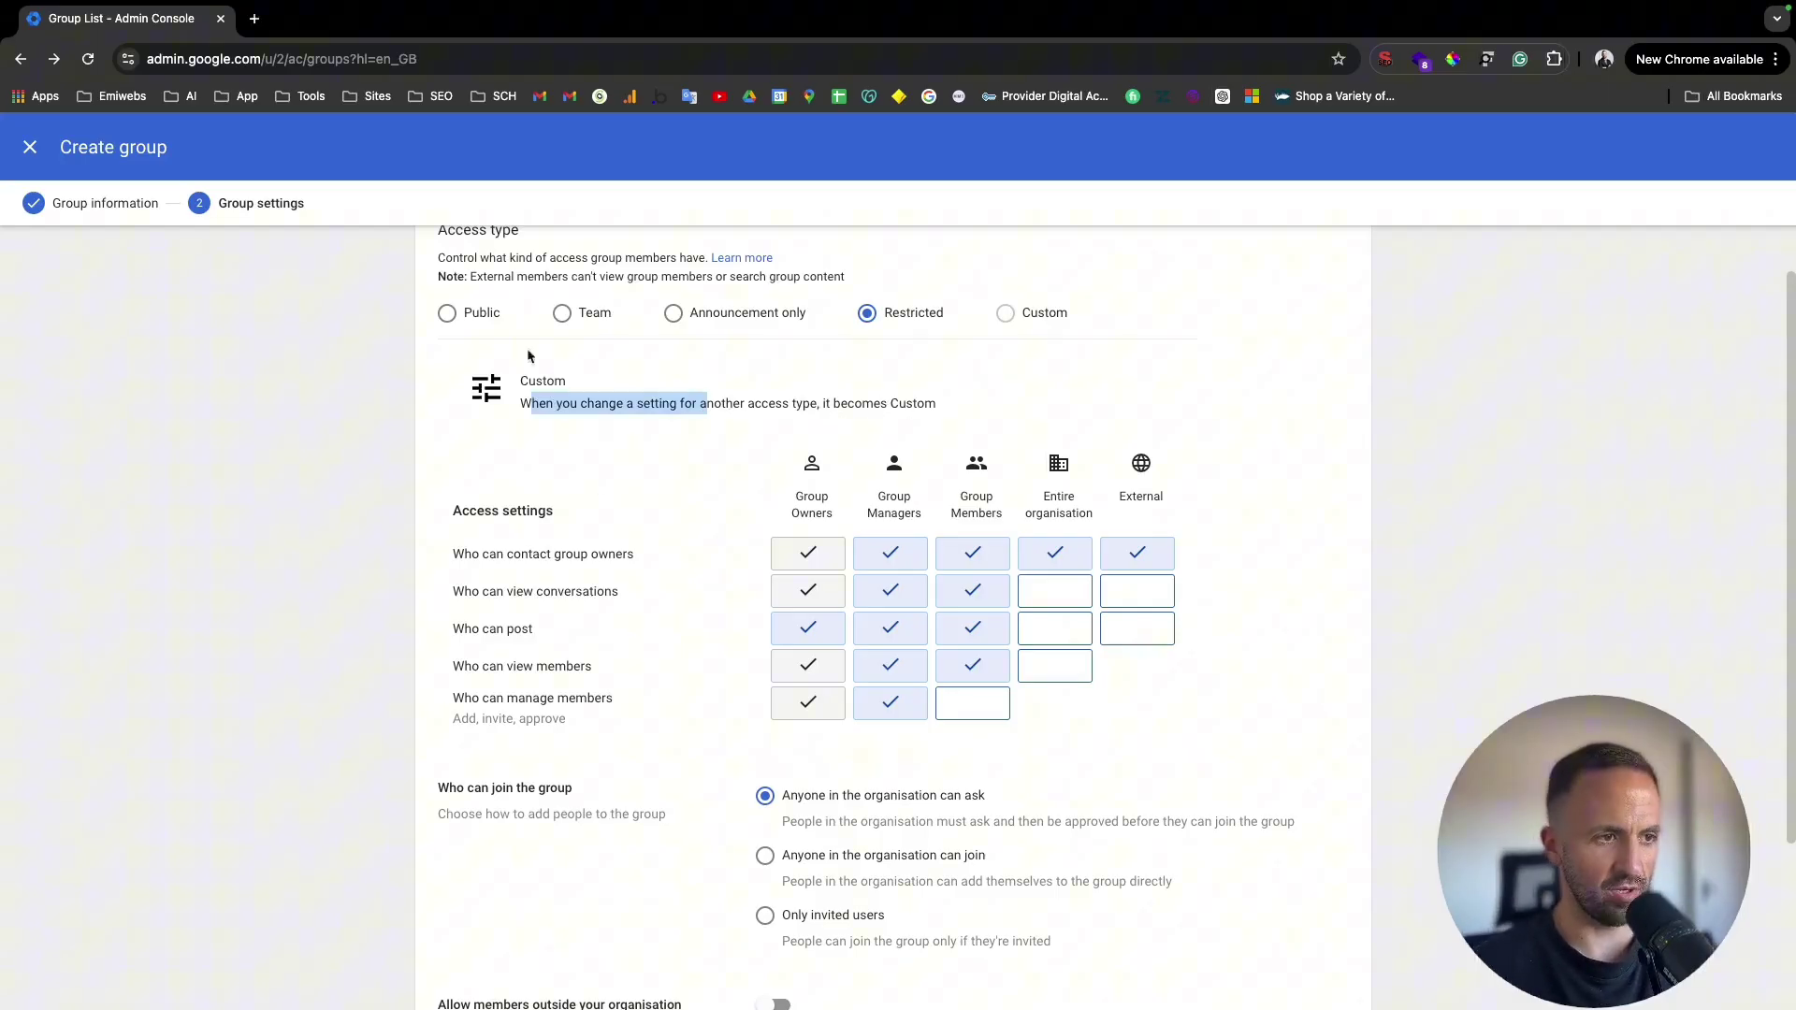
{"action": "left_click", "coordinate": [481, 322]}
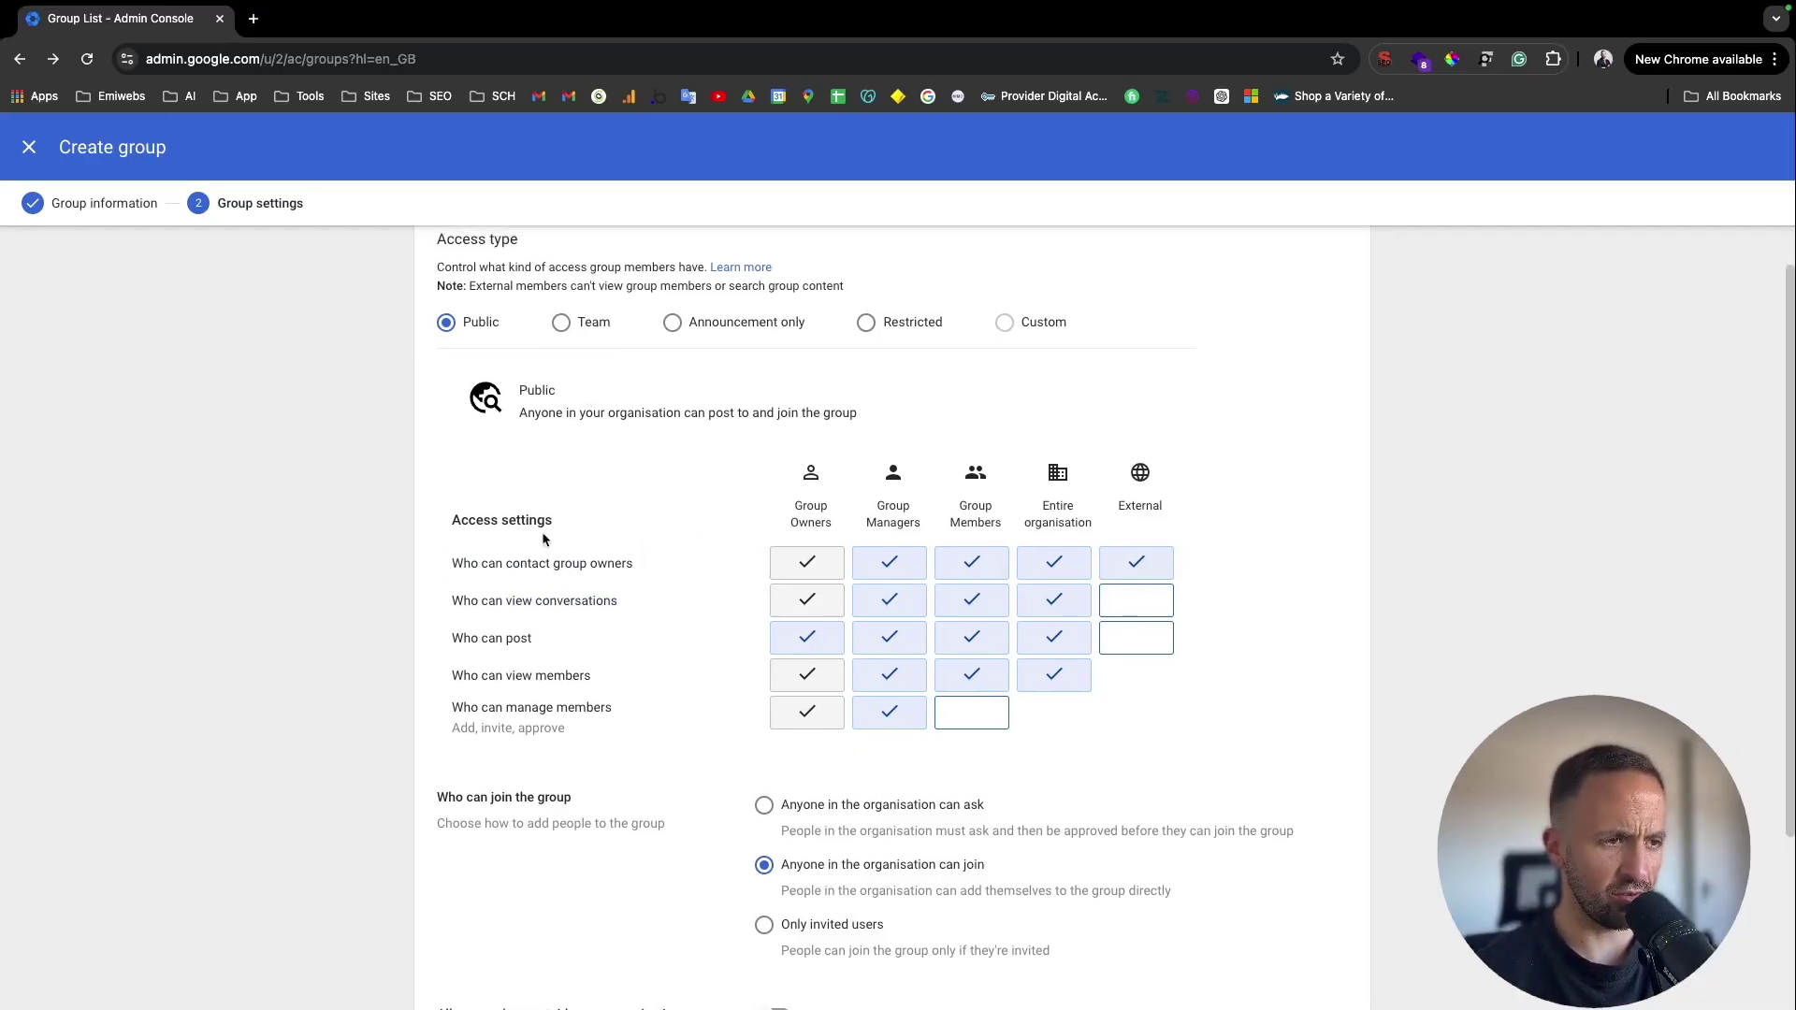
Step: Cycle through the join options and set Who can join to Only invited users
{"action": "scroll", "coordinate": [541, 532], "scroll_direction": "down", "scroll_amount": 3}
{"action": "left_click_drag", "start_coordinate": [436, 585], "coordinate": [581, 591]}
{"action": "scroll", "coordinate": [575, 599], "scroll_direction": "down", "scroll_amount": 1}
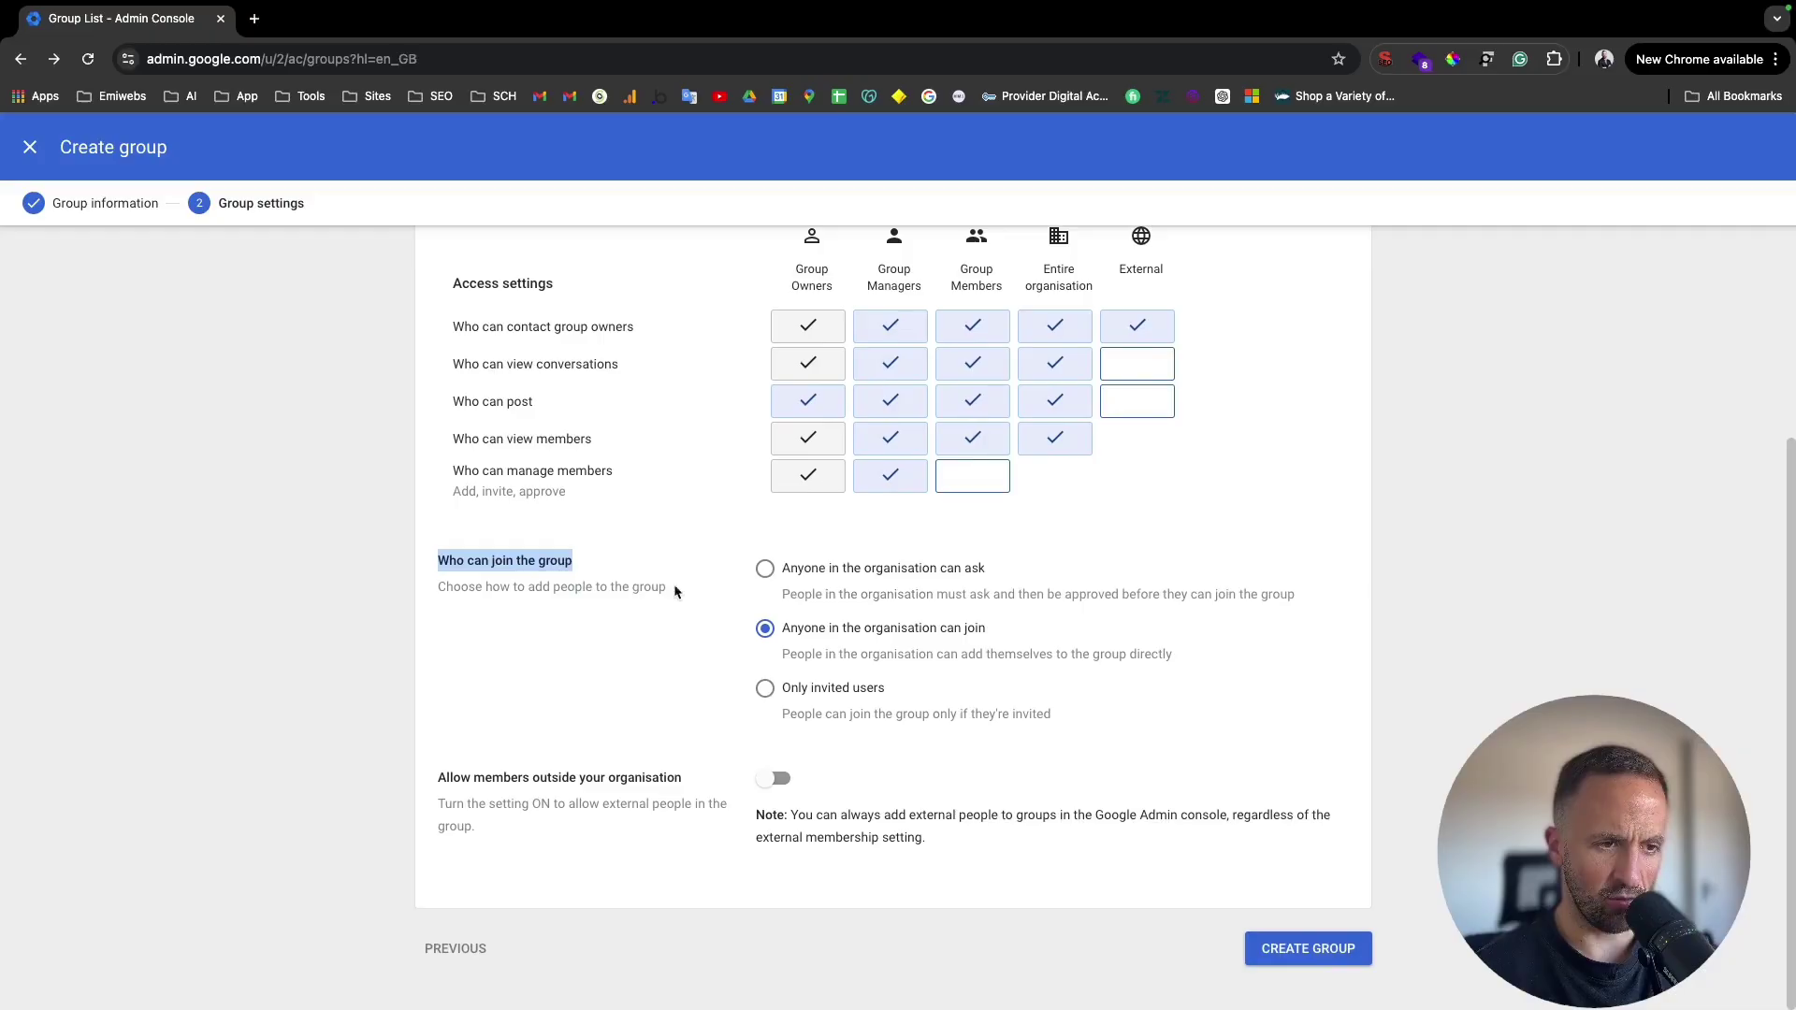
{"action": "left_click", "coordinate": [982, 574]}
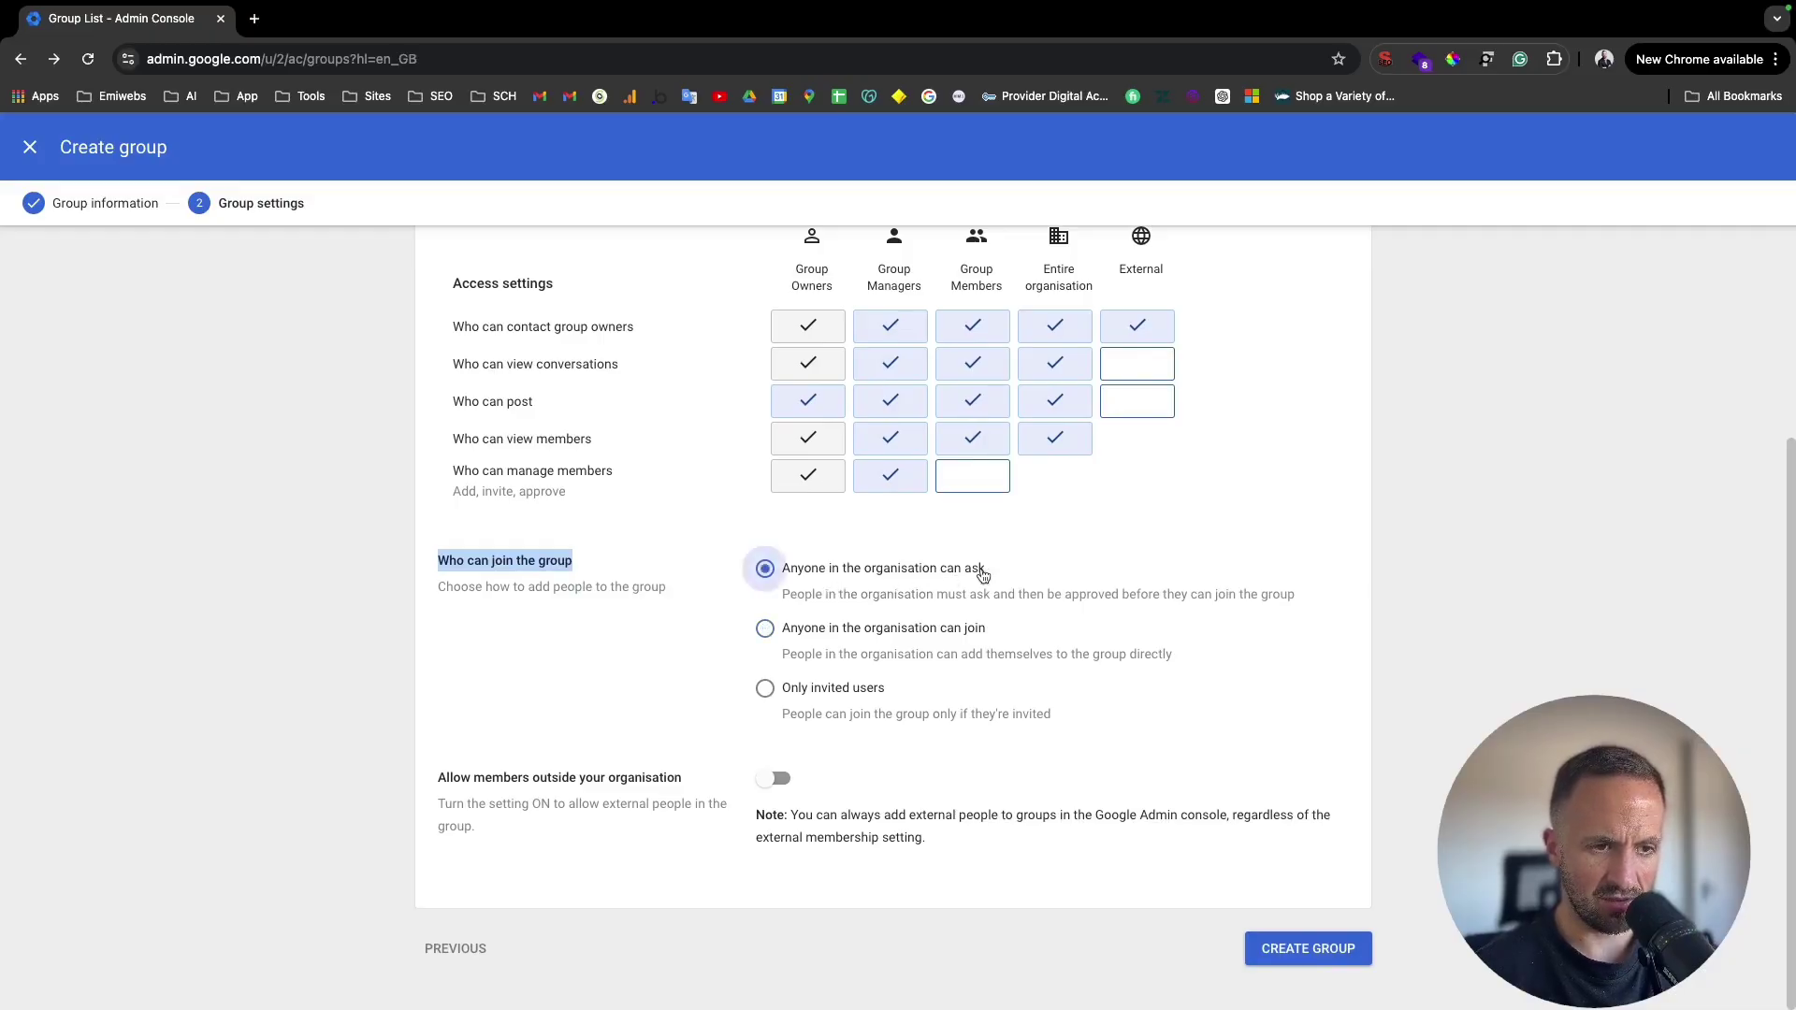
{"action": "left_click", "coordinate": [955, 642]}
{"action": "left_click", "coordinate": [841, 699]}
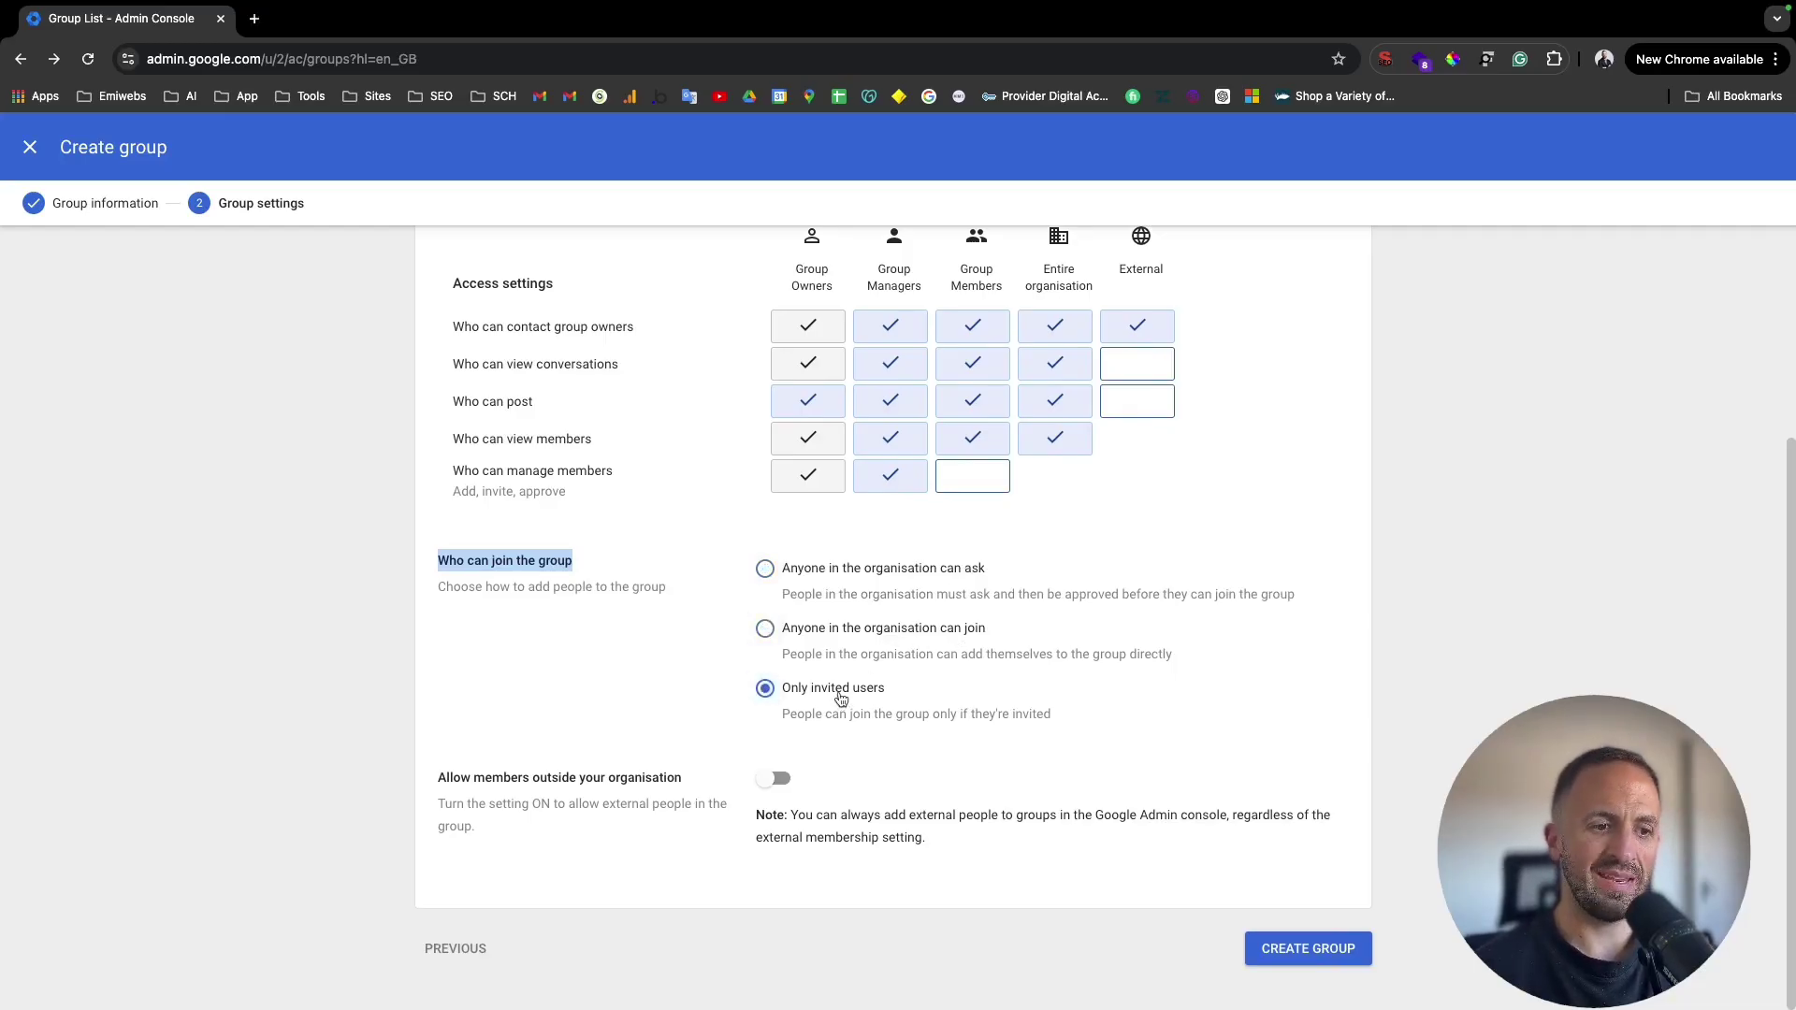
{"action": "left_click", "coordinate": [836, 572]}
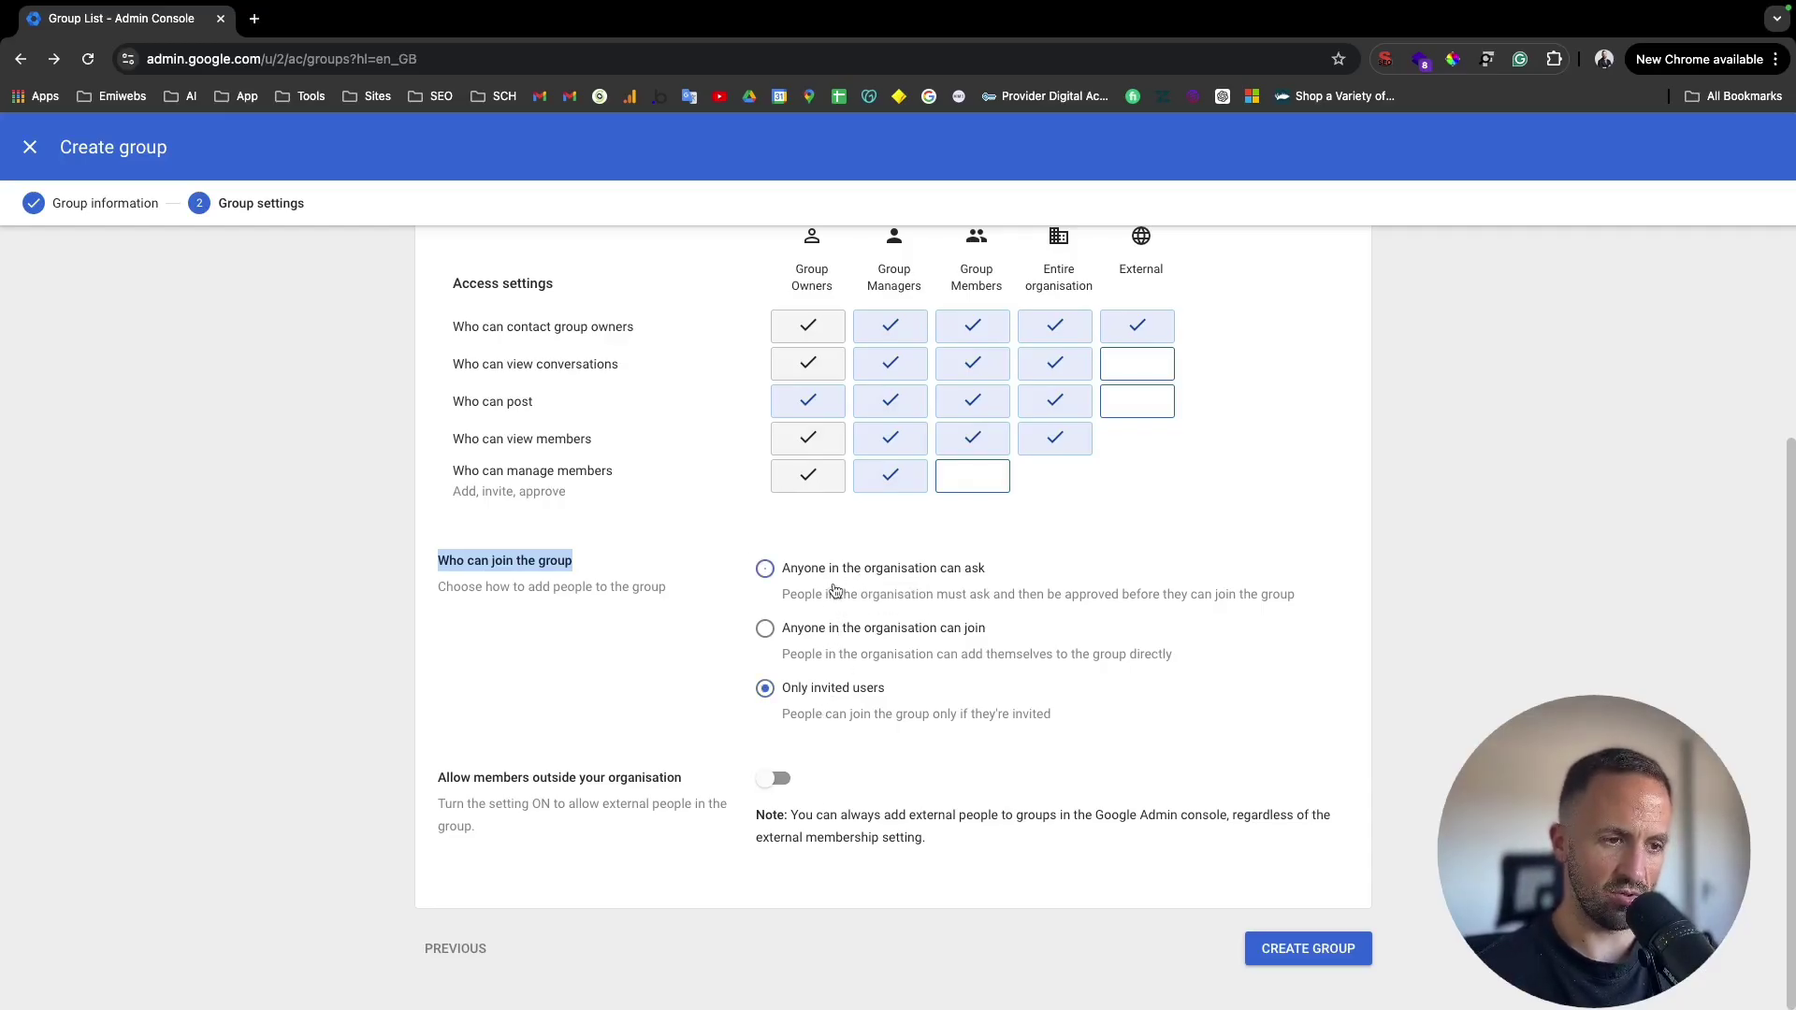
{"action": "left_click", "coordinate": [767, 629]}
{"action": "left_click", "coordinate": [767, 688]}
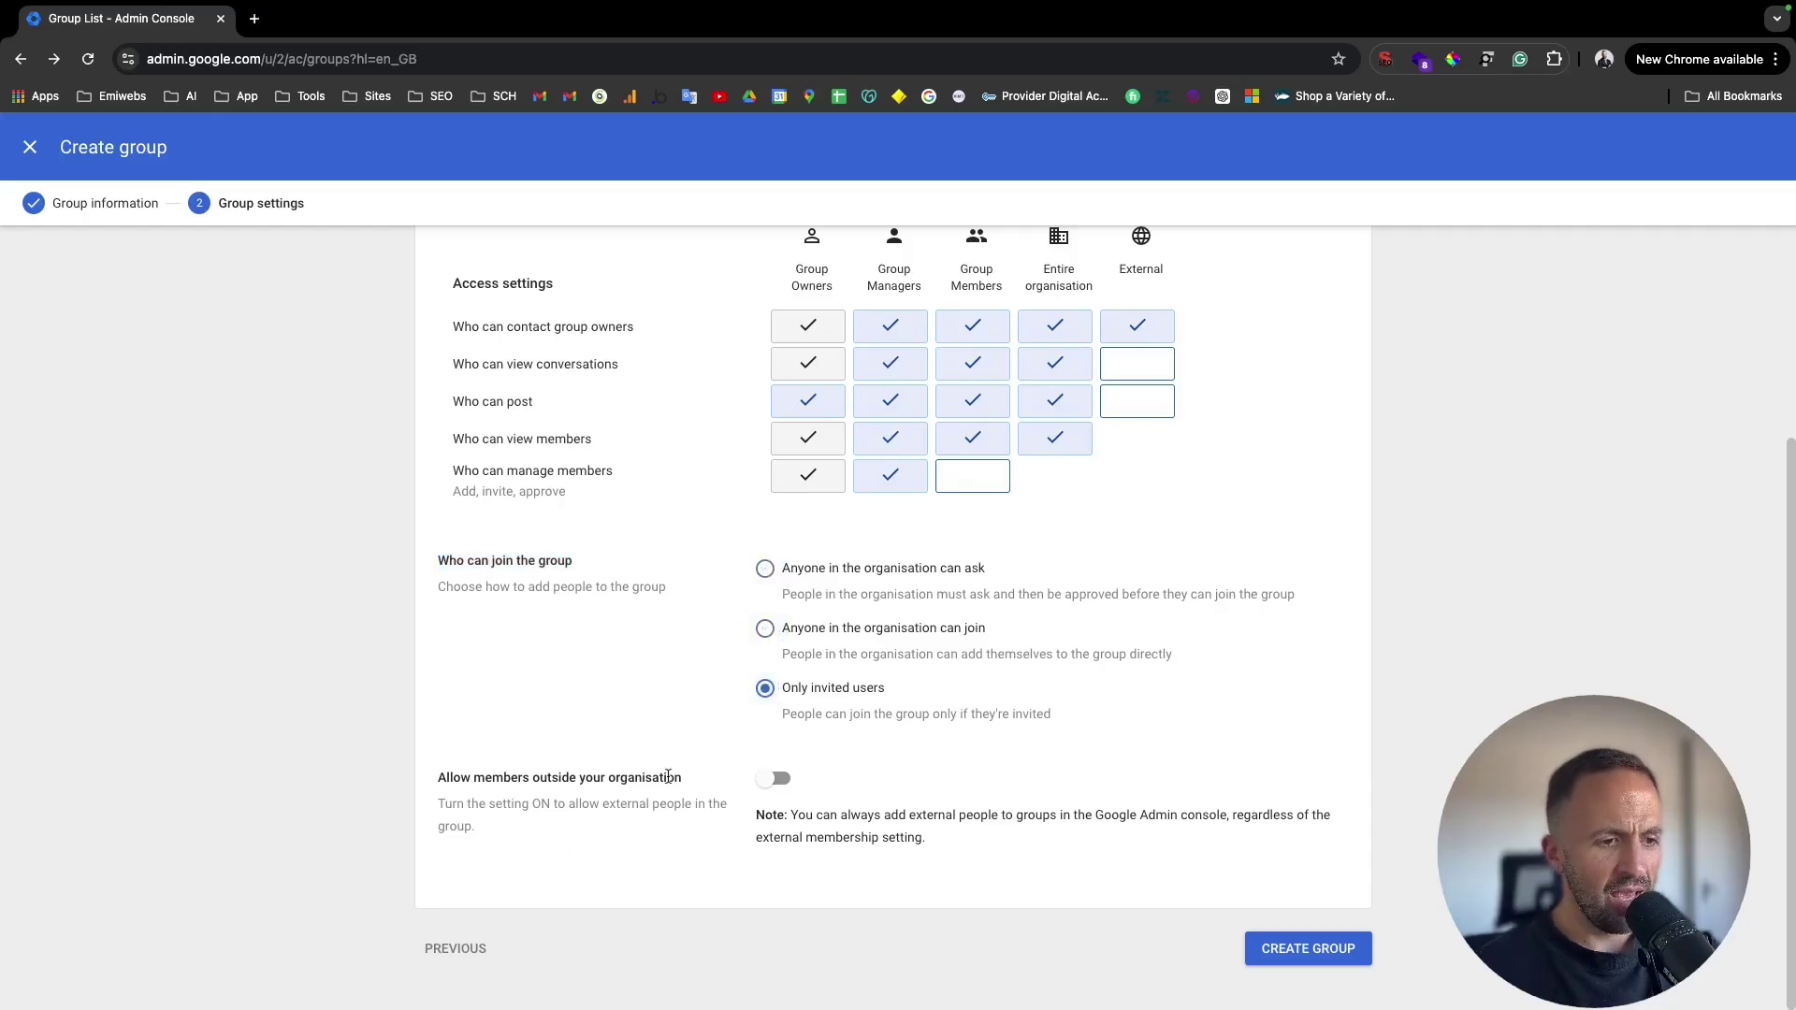
{"action": "left_click_drag", "start_coordinate": [437, 778], "coordinate": [692, 779]}
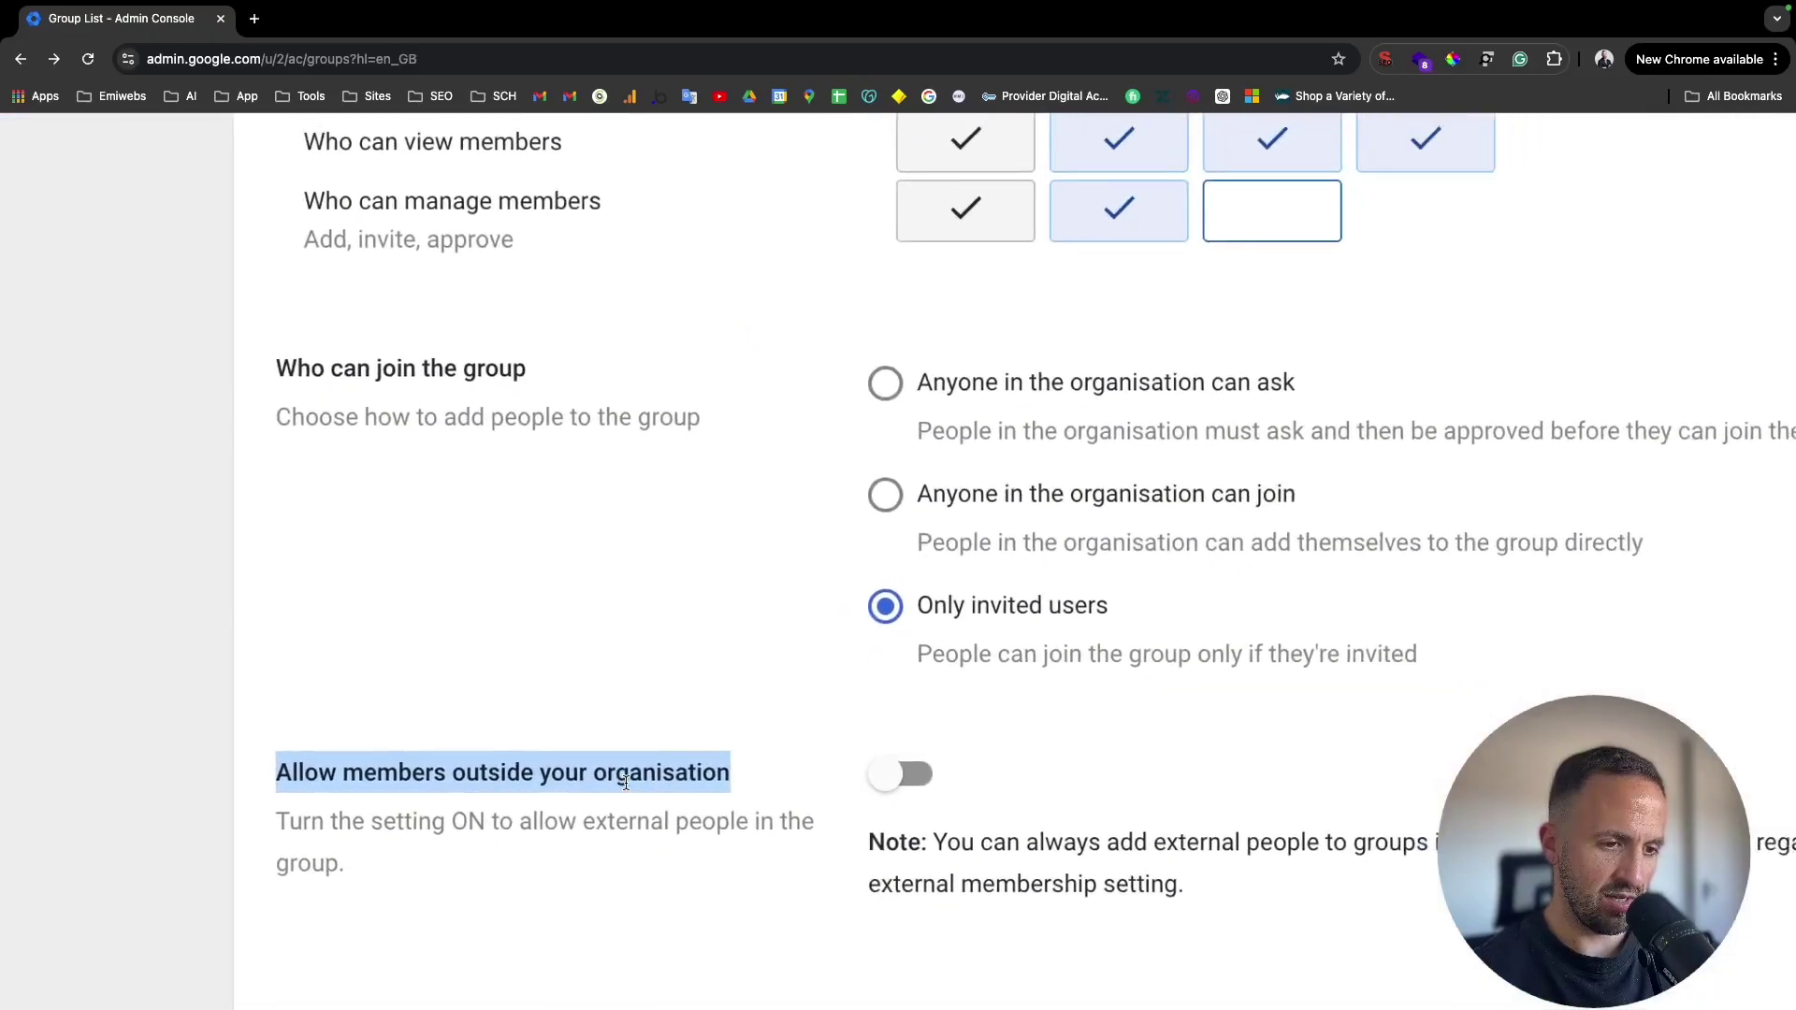
Step: Allow members outside the organisation and create the Social Media group
{"action": "scroll", "coordinate": [625, 782], "scroll_direction": "up", "scroll_amount": 2}
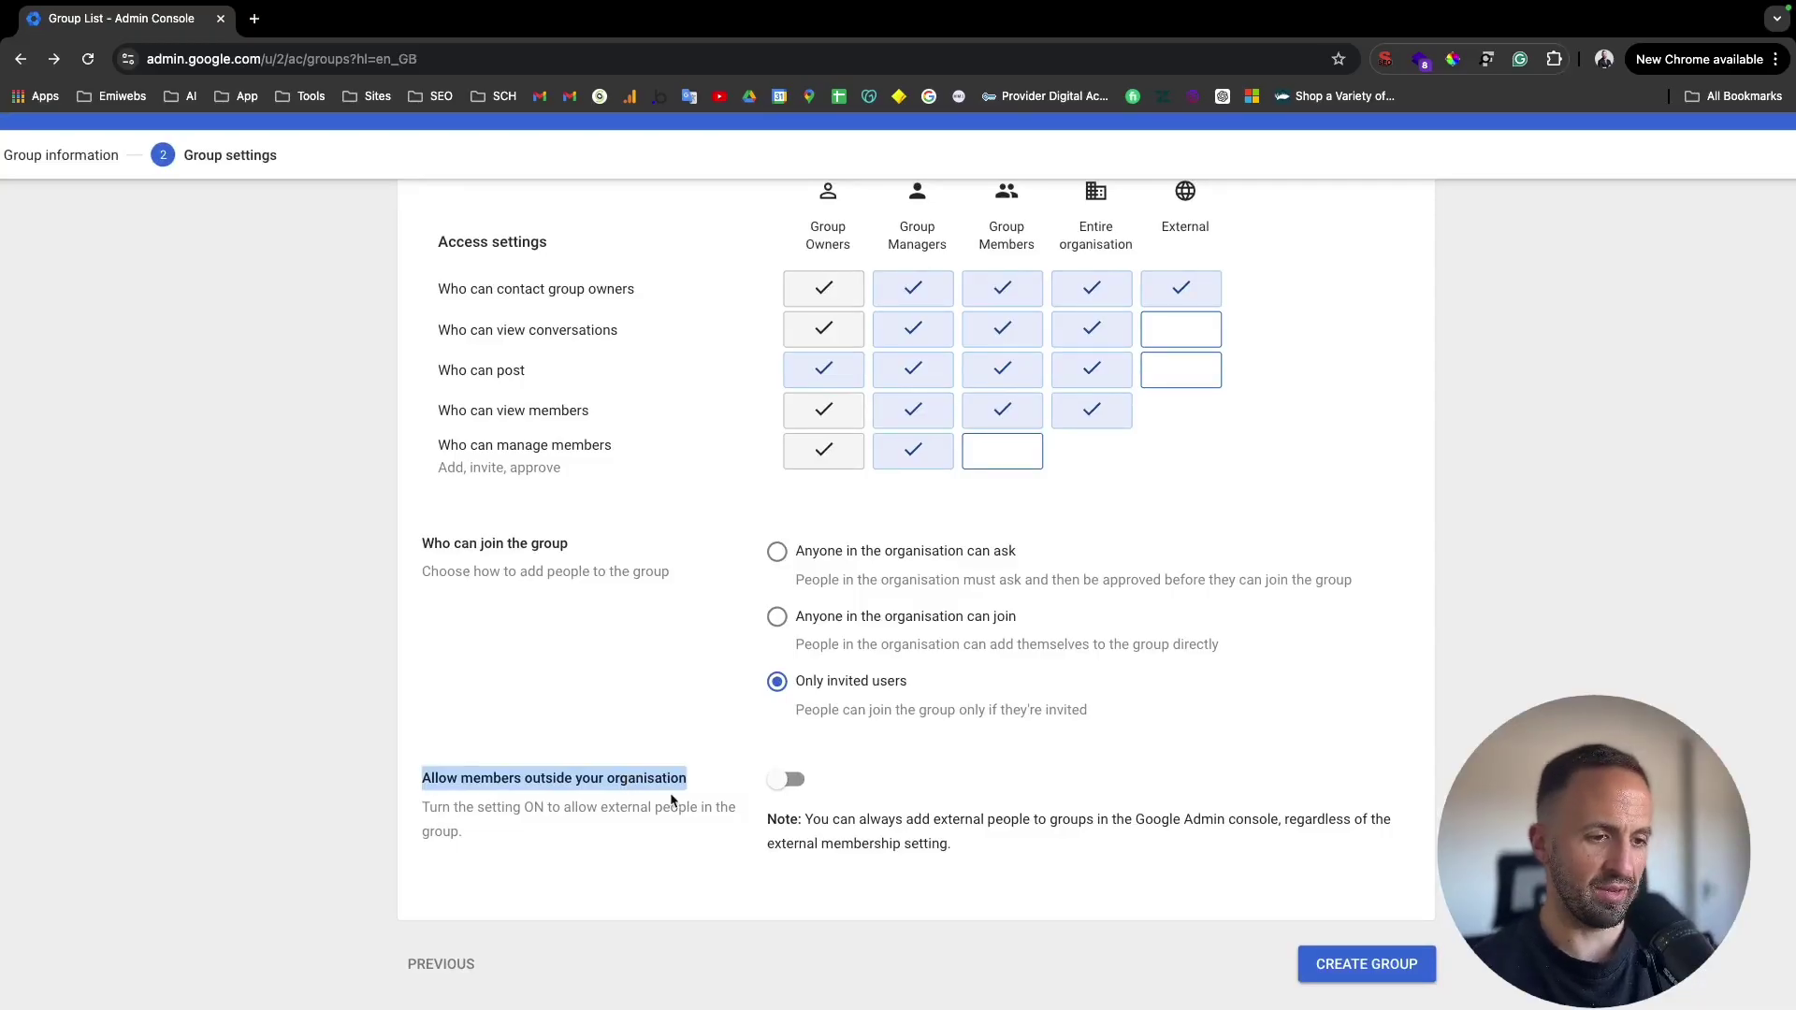
{"action": "left_click", "coordinate": [782, 782]}
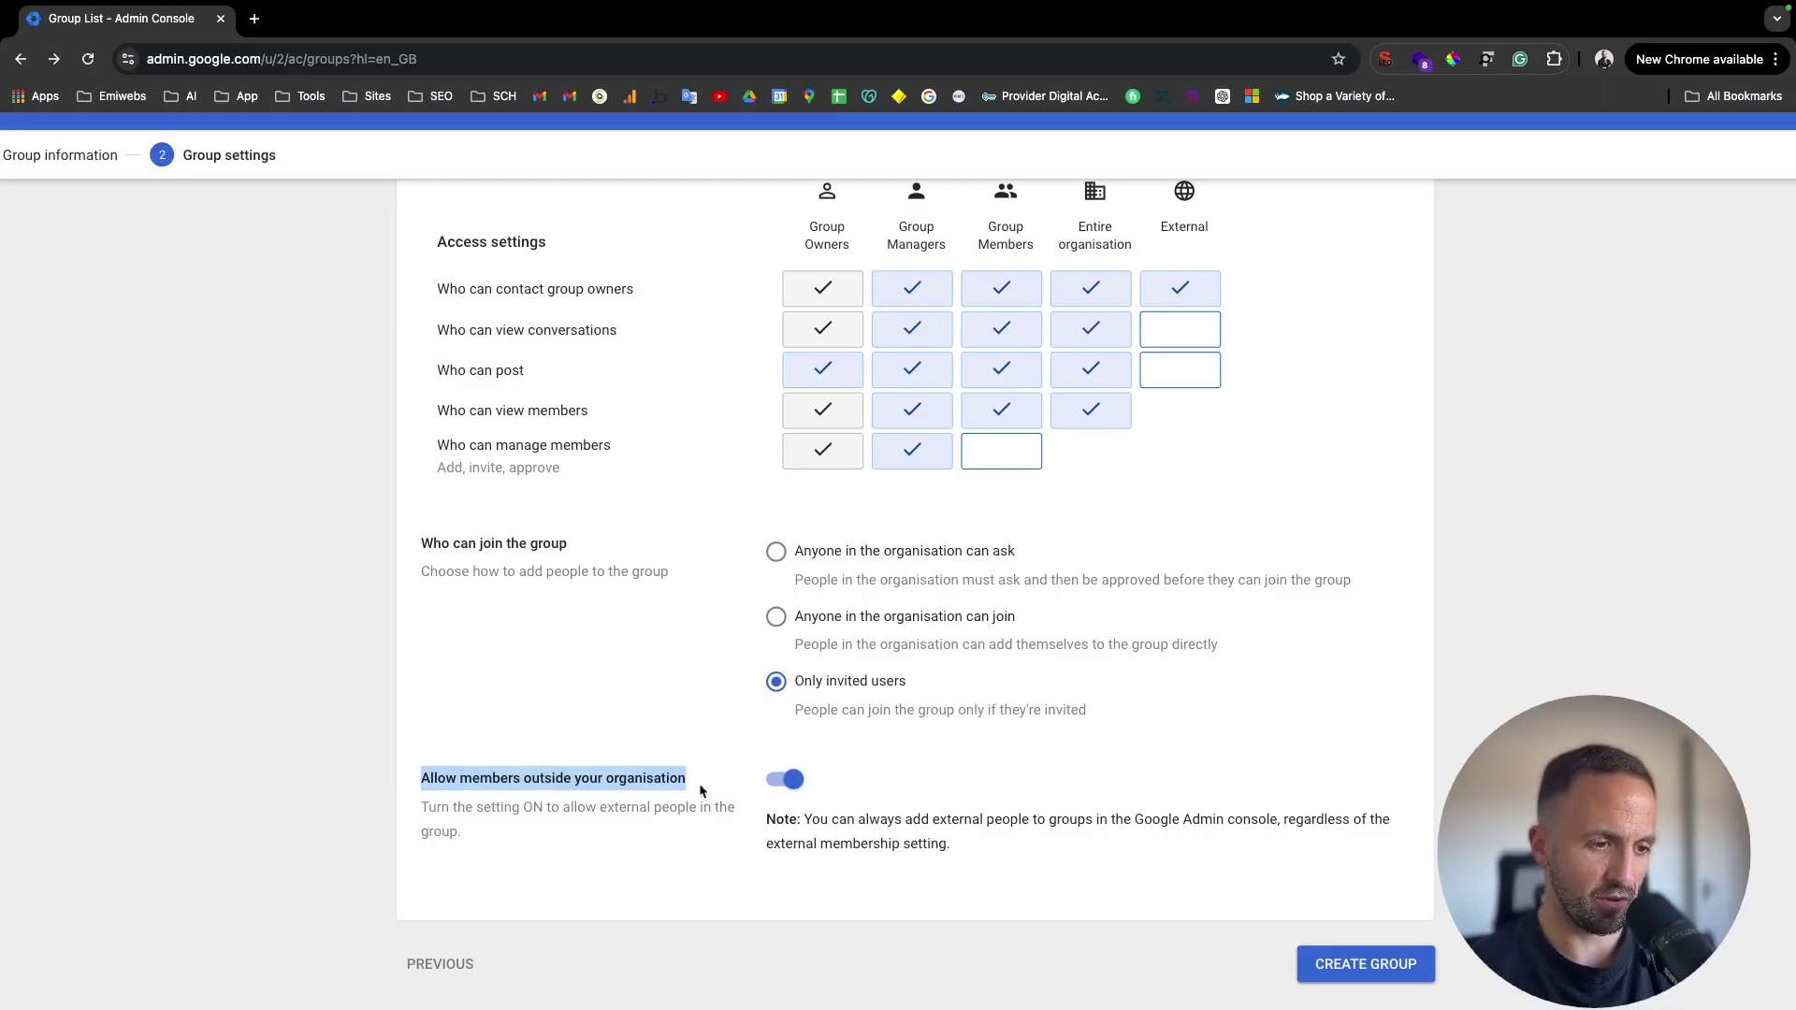
{"action": "left_click", "coordinate": [1349, 981]}
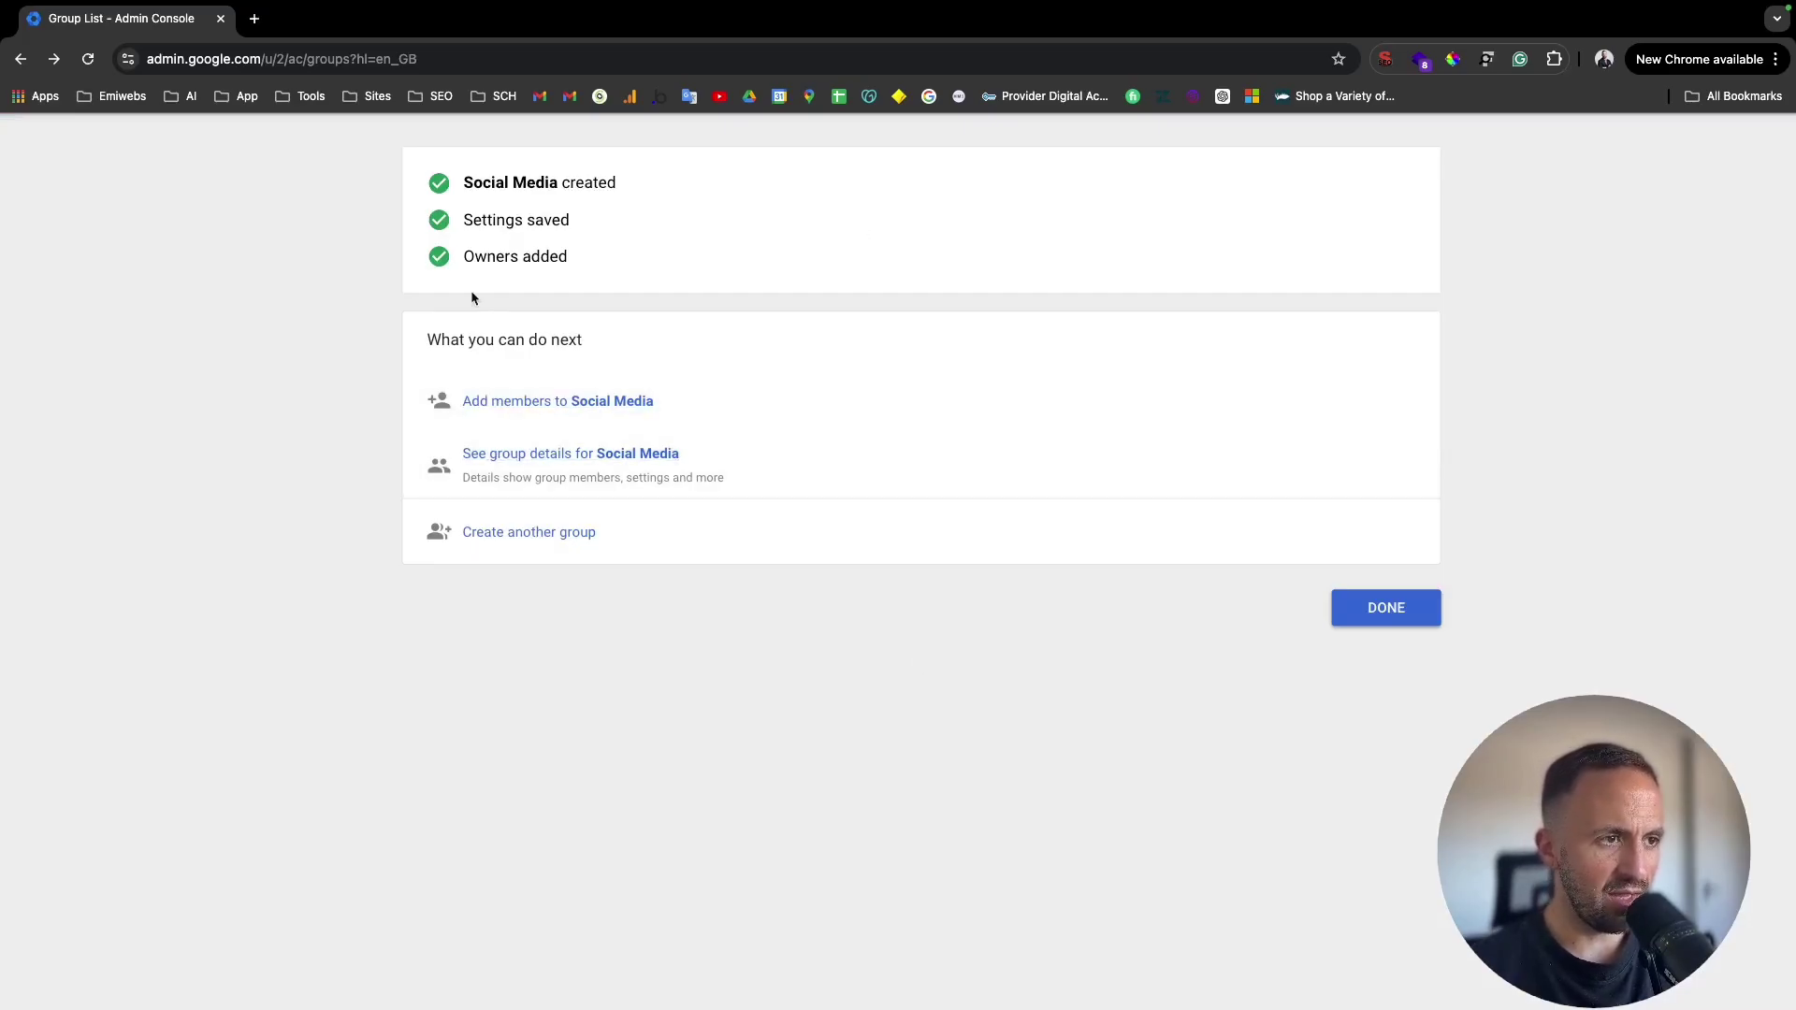
Step: Try adding the suggested user as a member, then dismiss the already-a-member error
{"action": "left_click", "coordinate": [487, 411]}
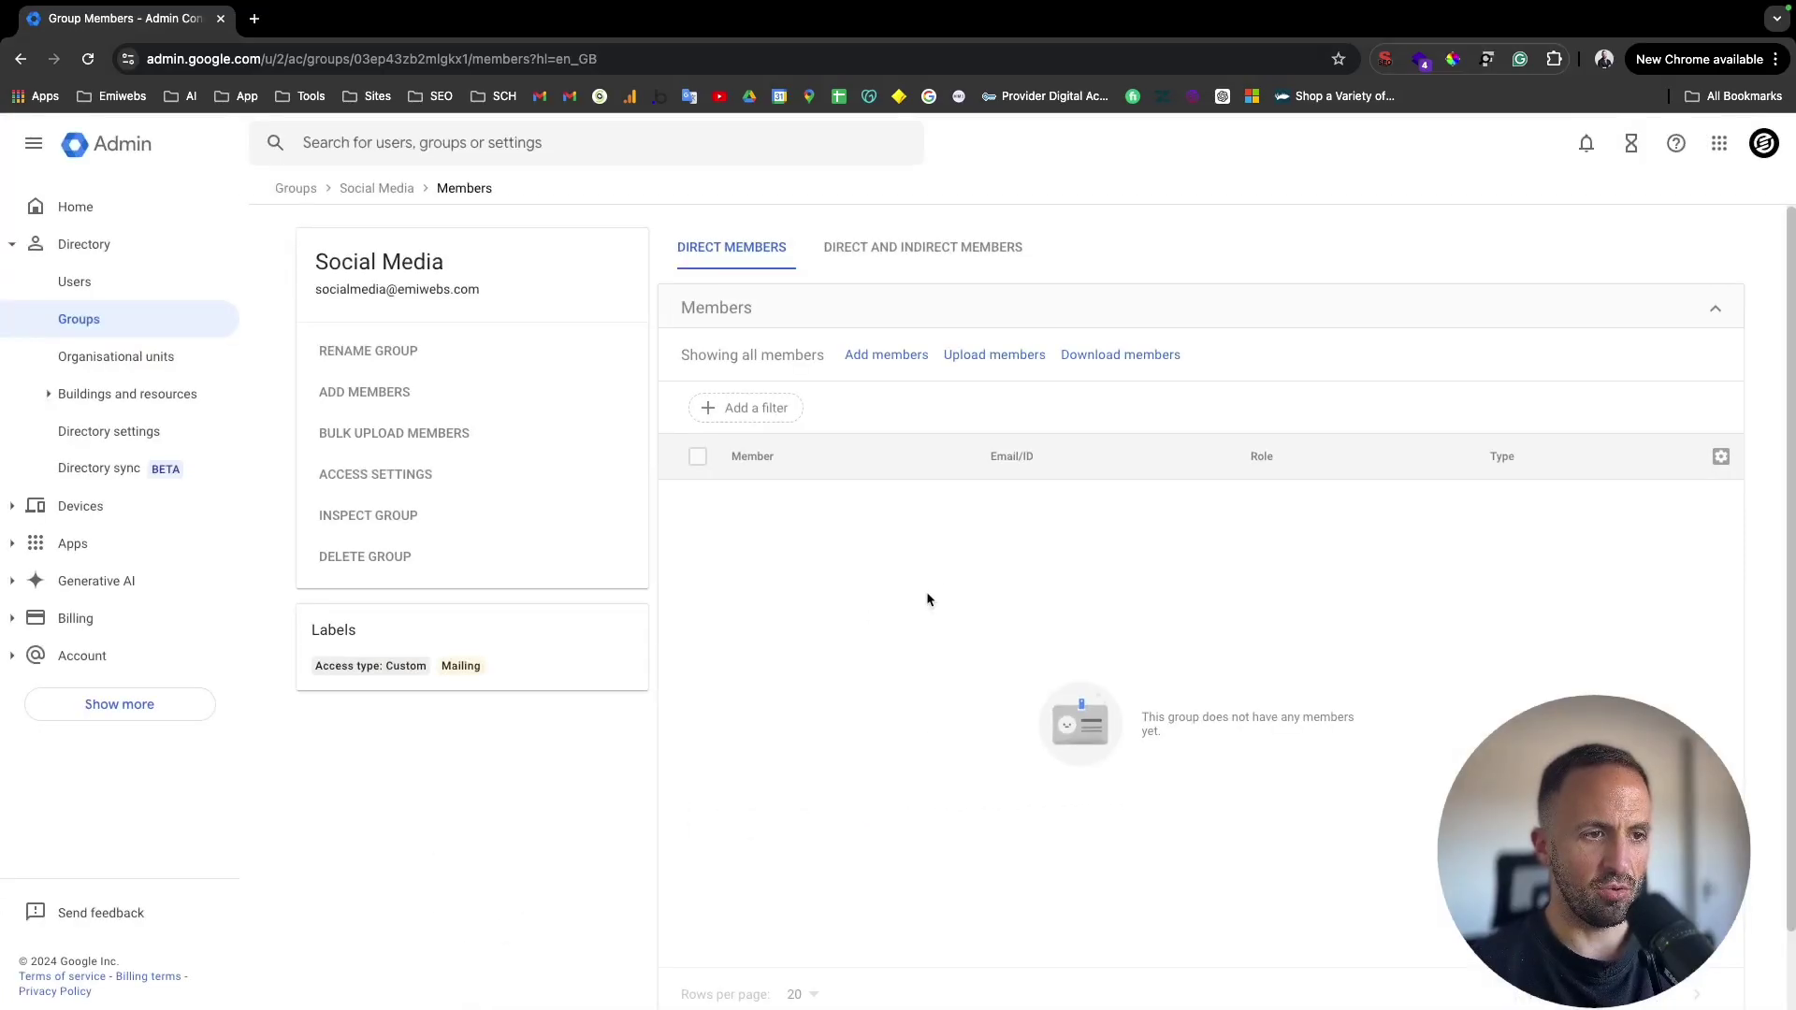
{"action": "left_click", "coordinate": [886, 359]}
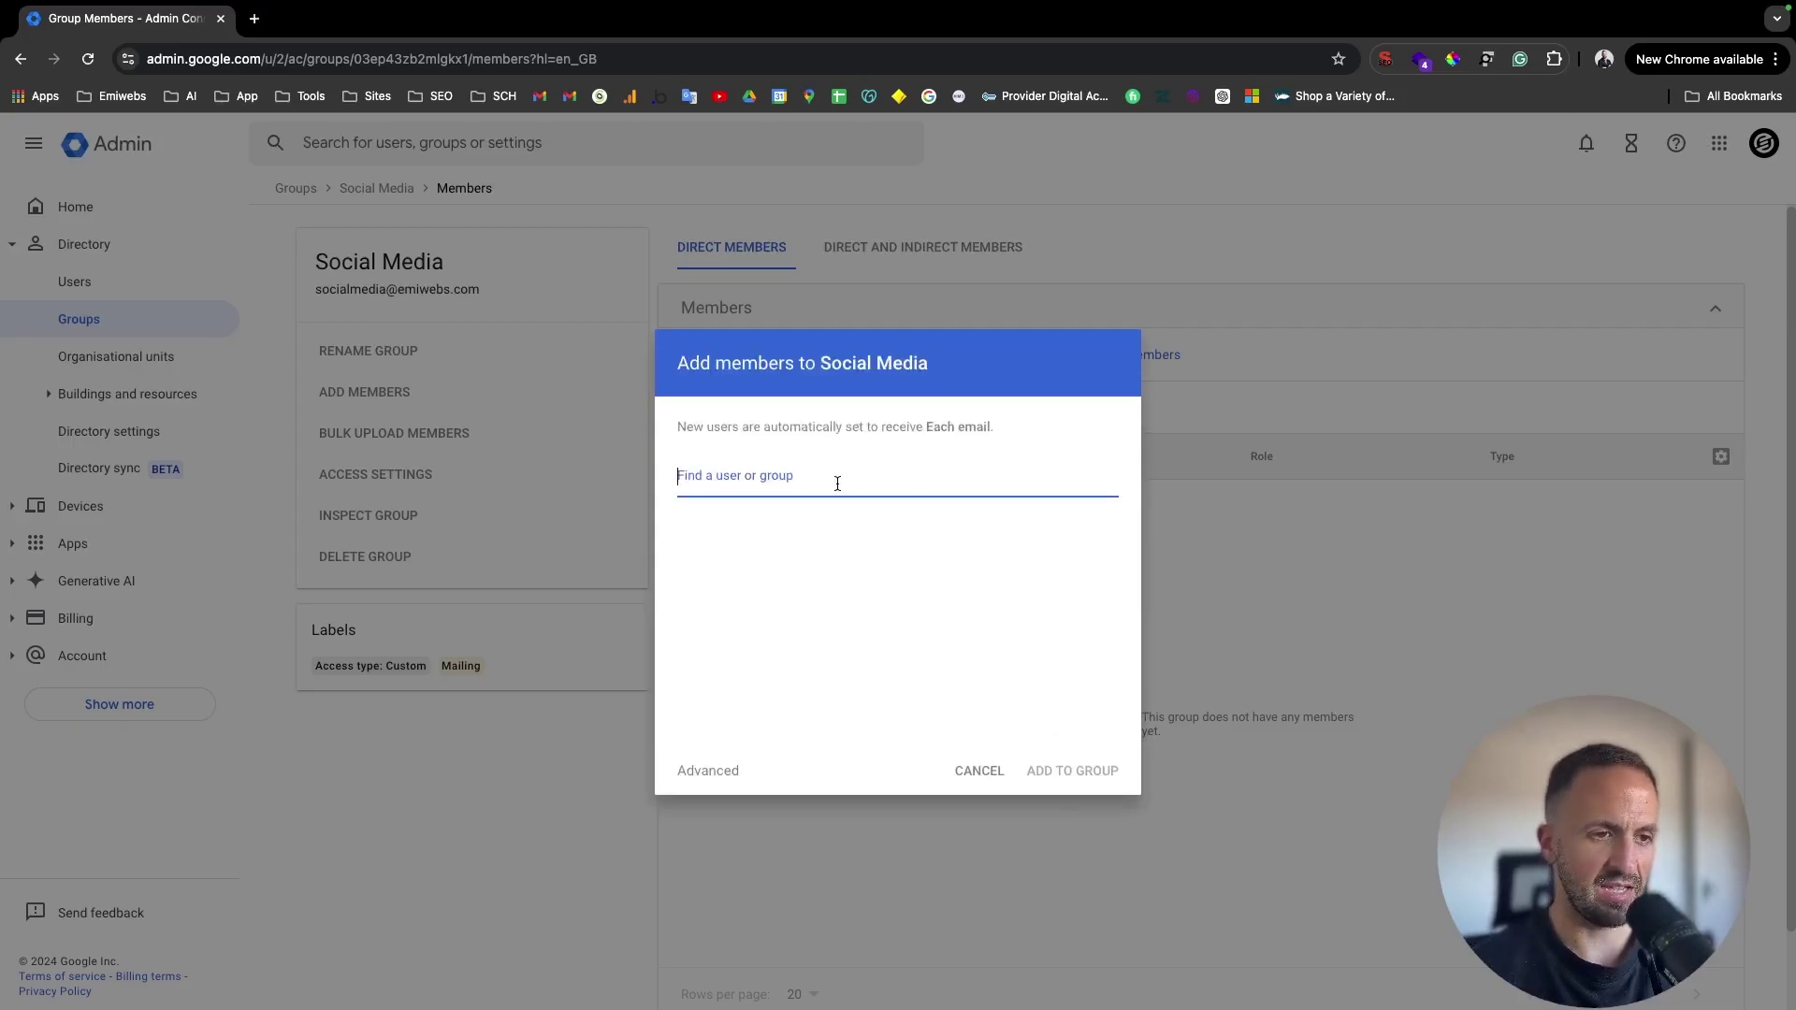
{"action": "type", "text": "fgf"}
{"action": "key", "text": "BackSpace"}
{"action": "key", "text": "BackSpace"}
{"action": "key", "text": "BackSpace"}
{"action": "type", "text": "info@"}
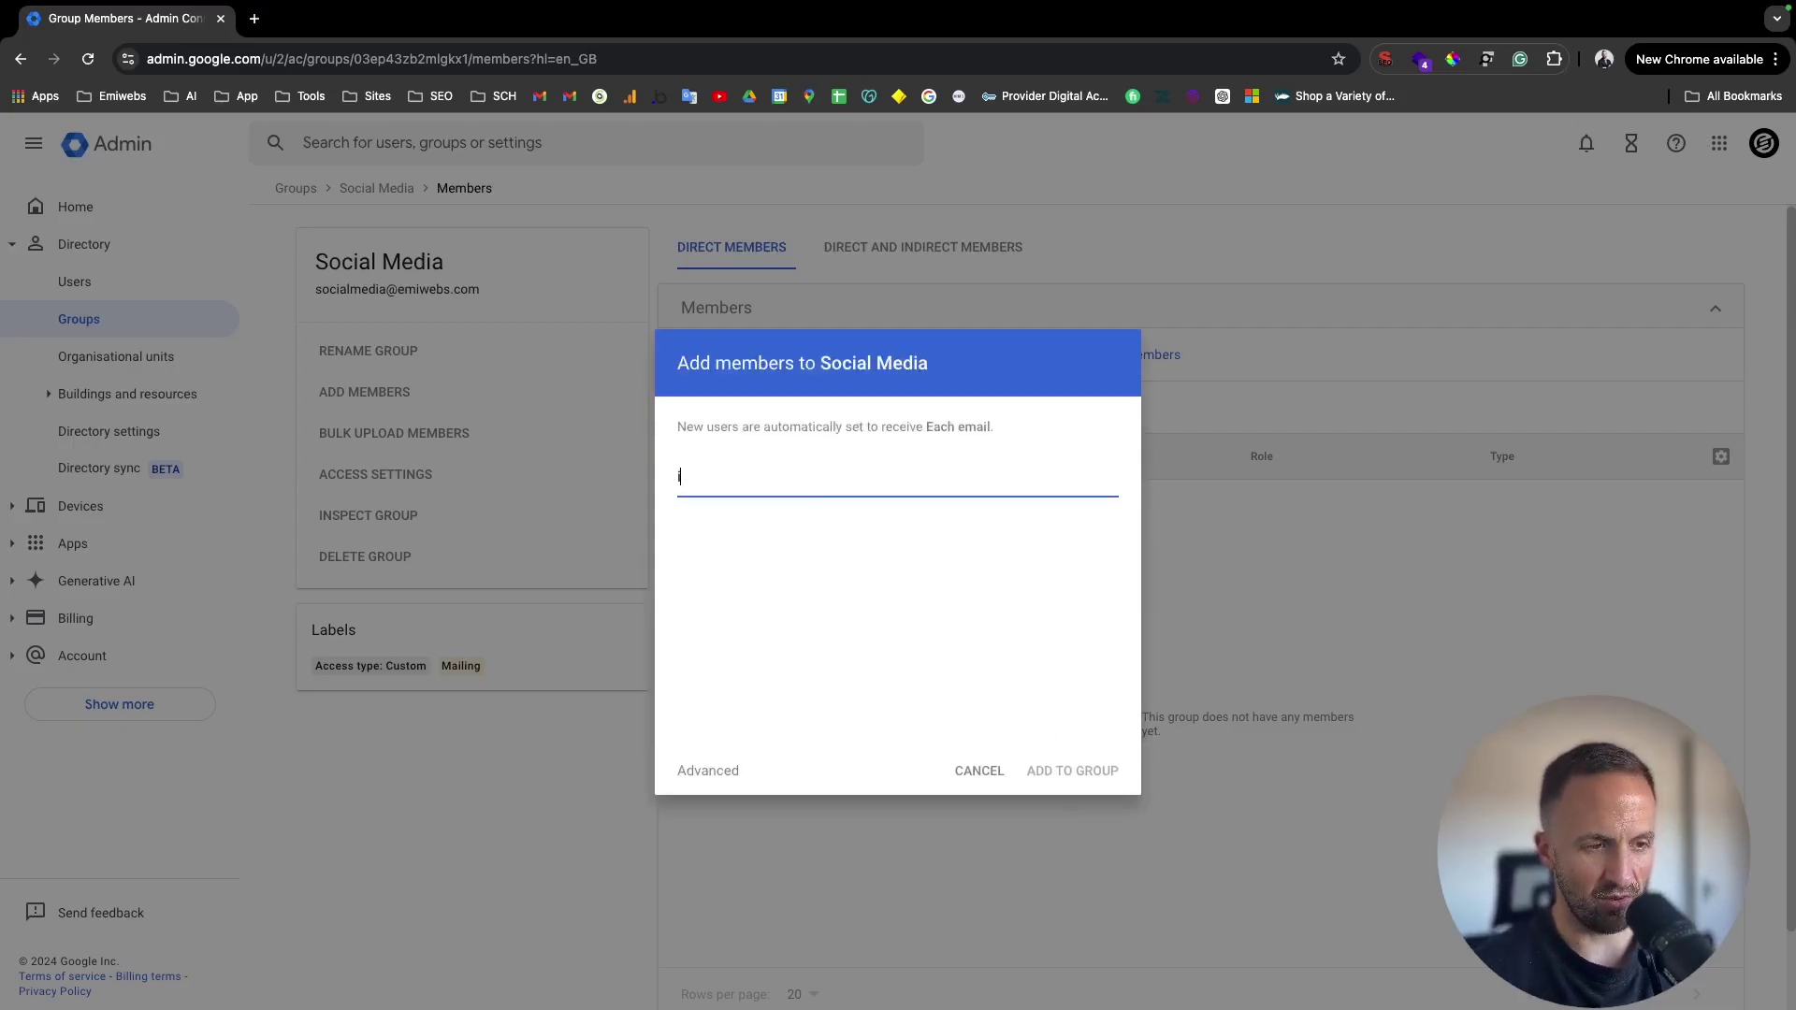
{"action": "left_click", "coordinate": [810, 565]}
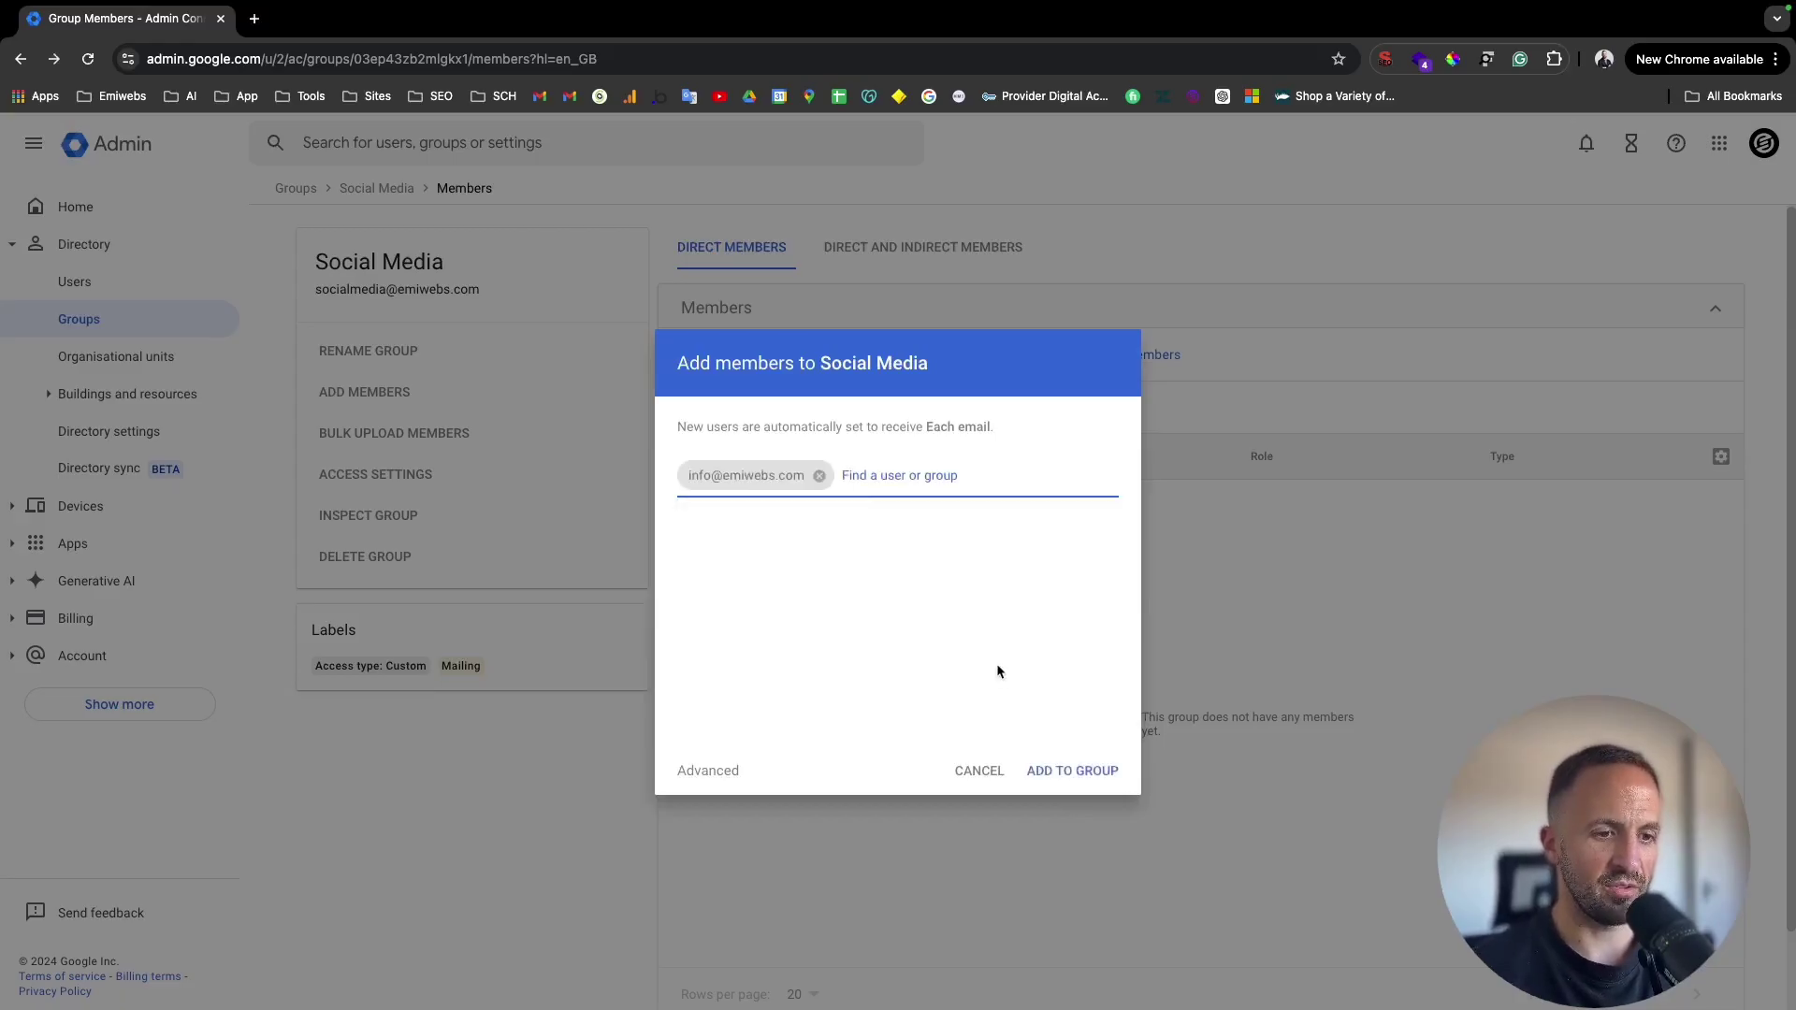
{"action": "left_click", "coordinate": [1075, 765]}
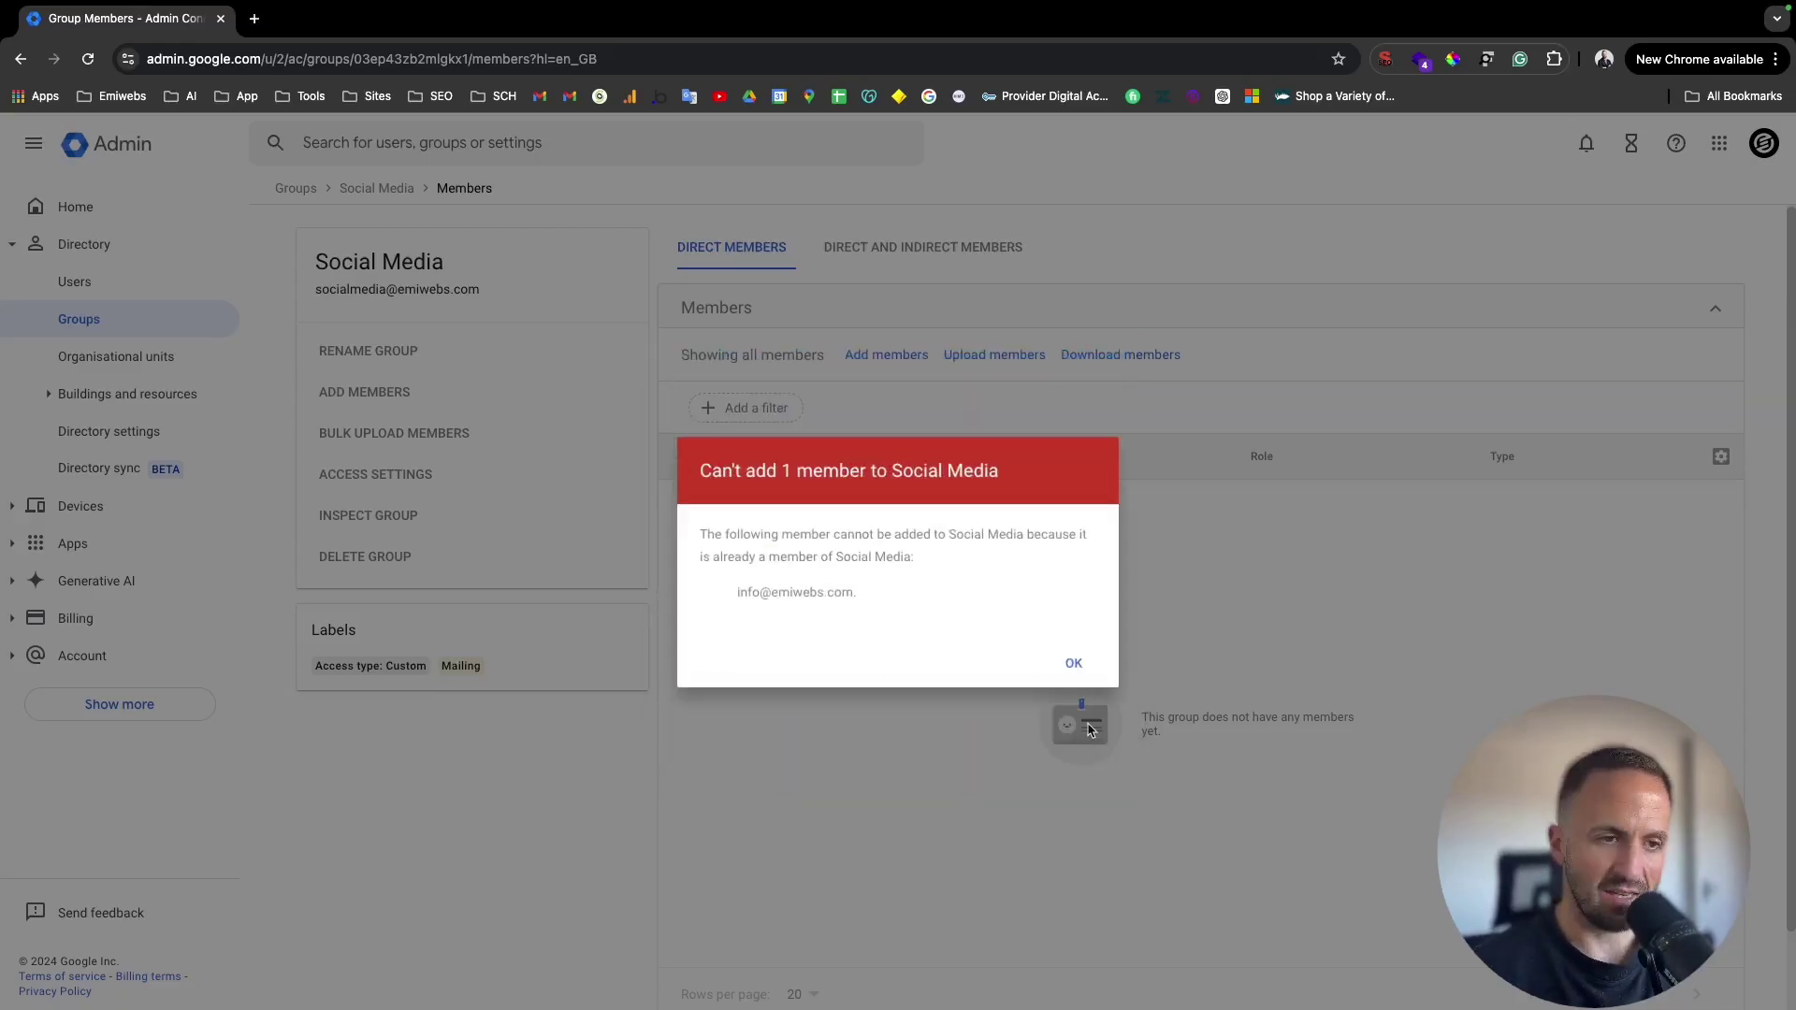
{"action": "left_click", "coordinate": [1069, 662]}
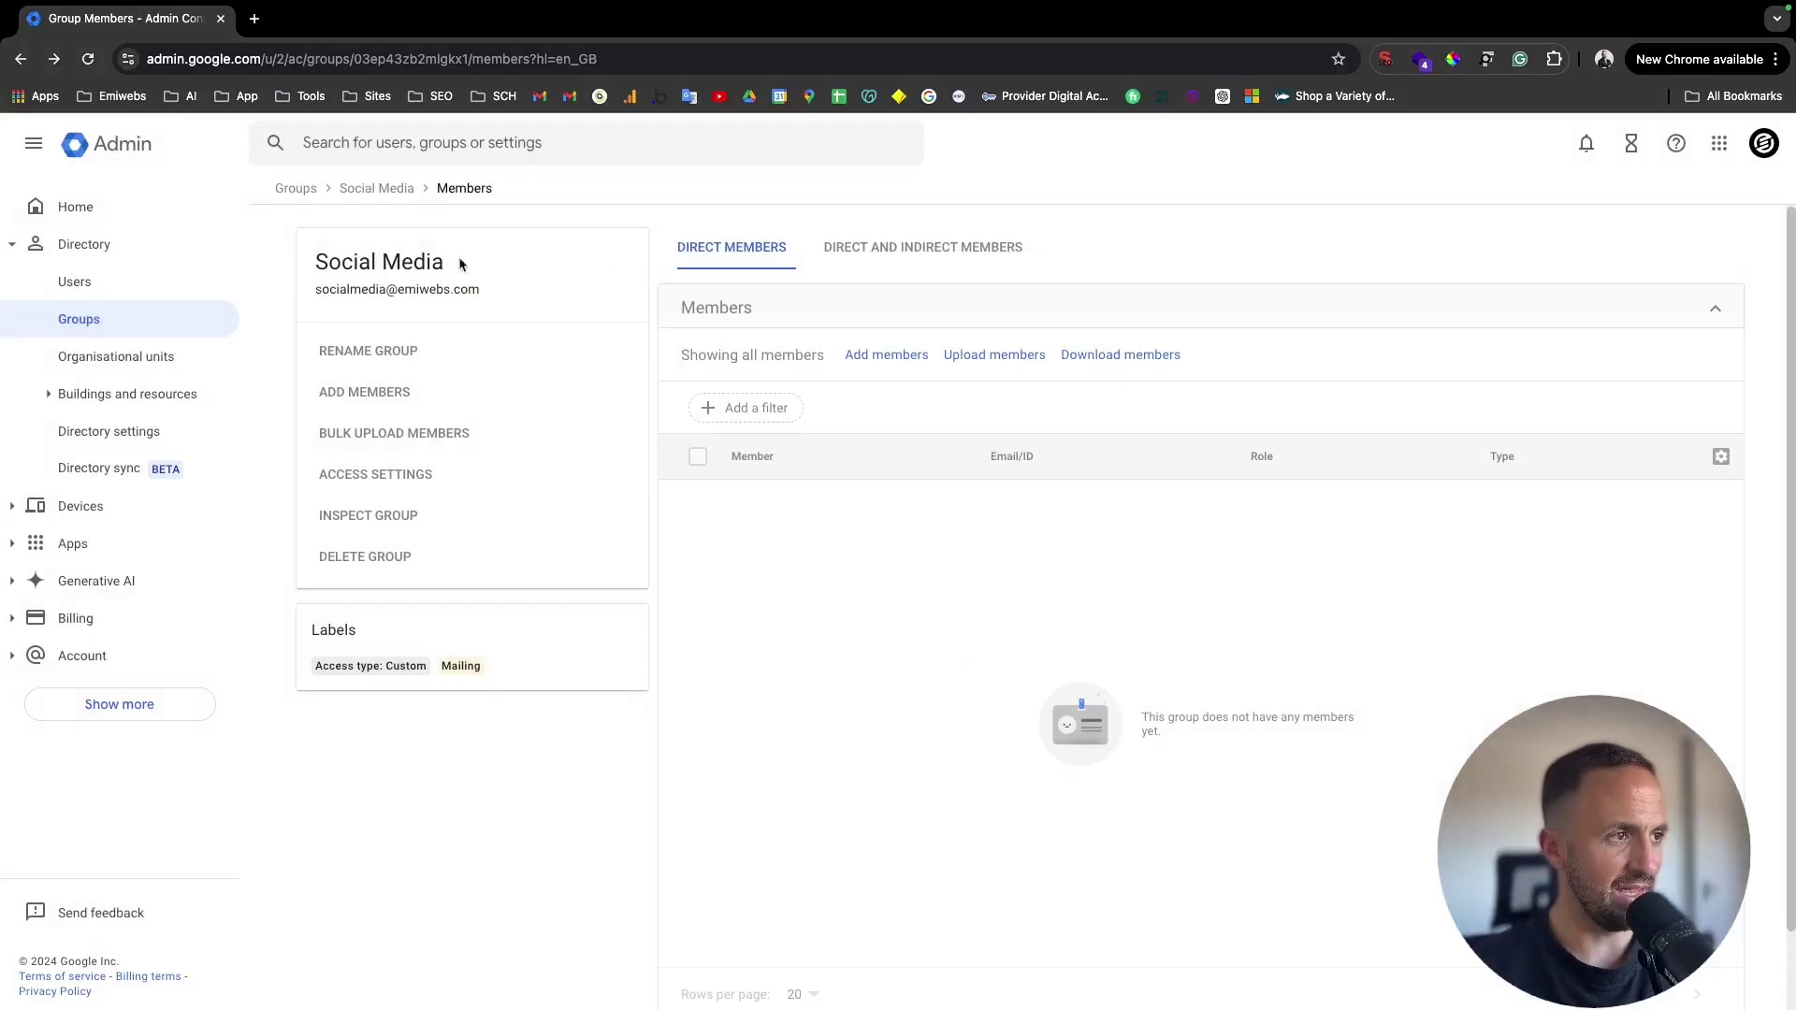
Step: Go back to the Groups list, toggle the Social Media row, and show its further actions
{"action": "left_click", "coordinate": [20, 59]}
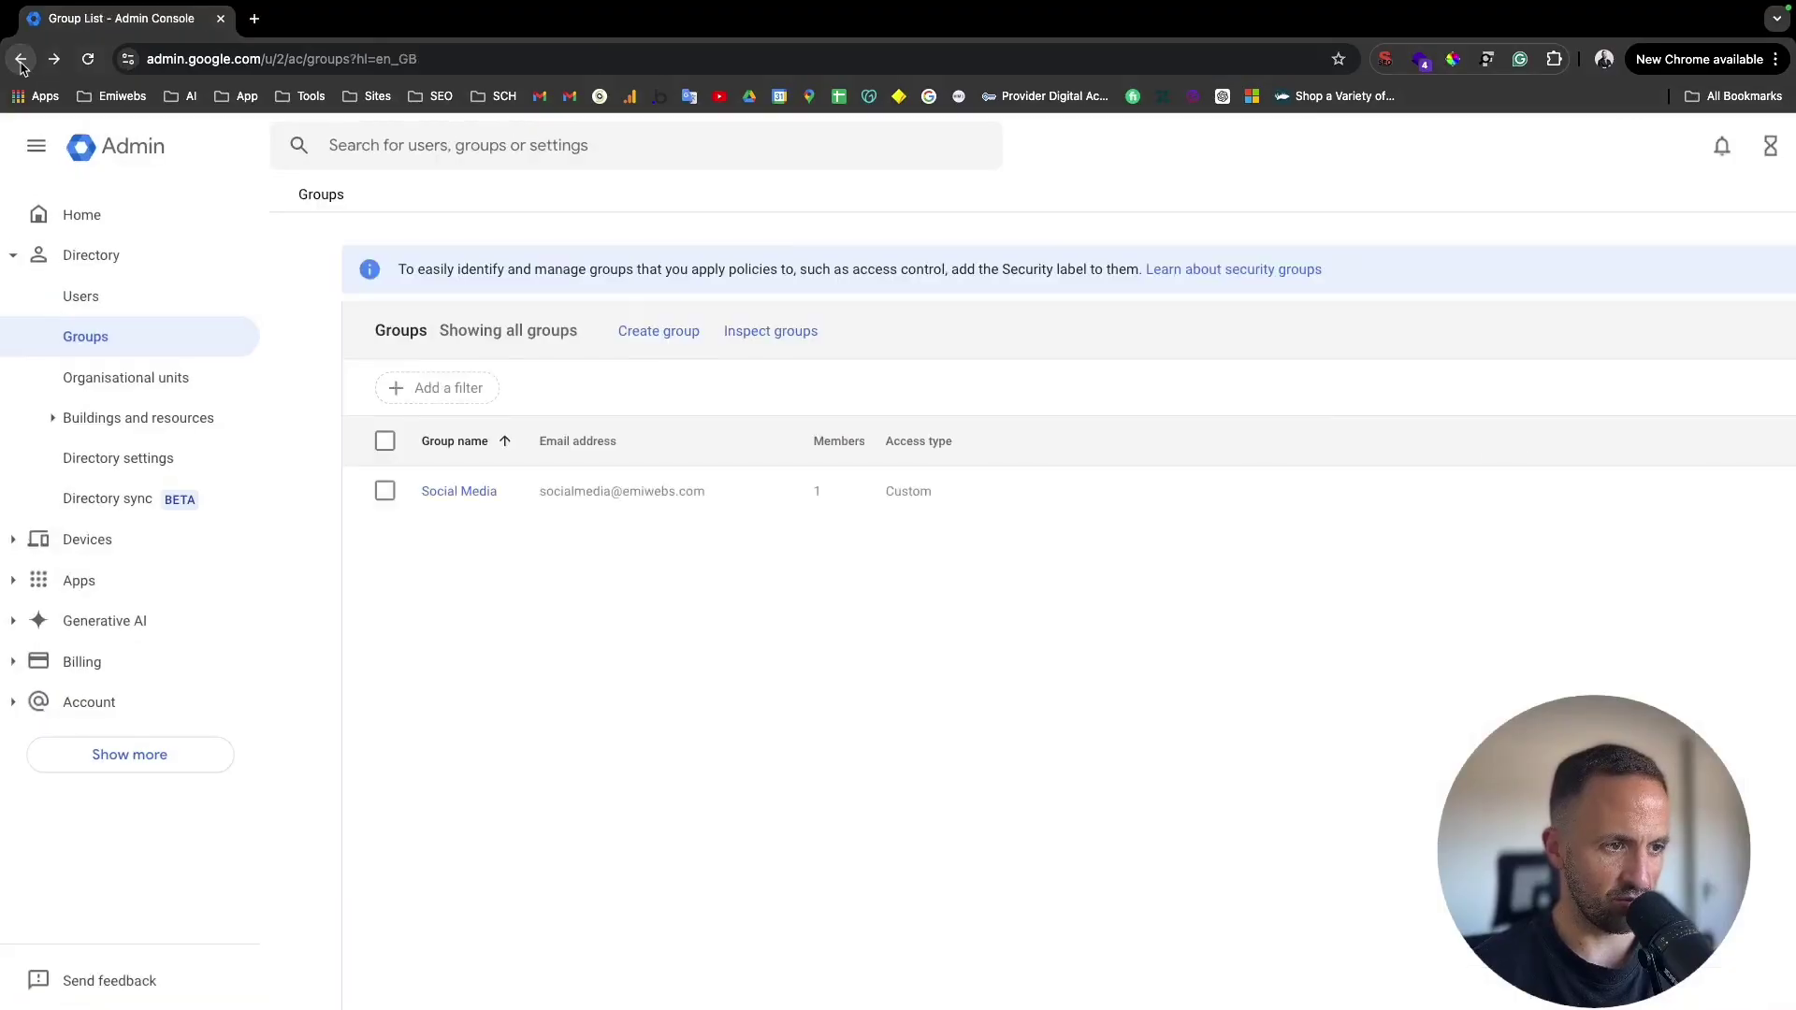
{"action": "mouse_move", "coordinate": [806, 506]}
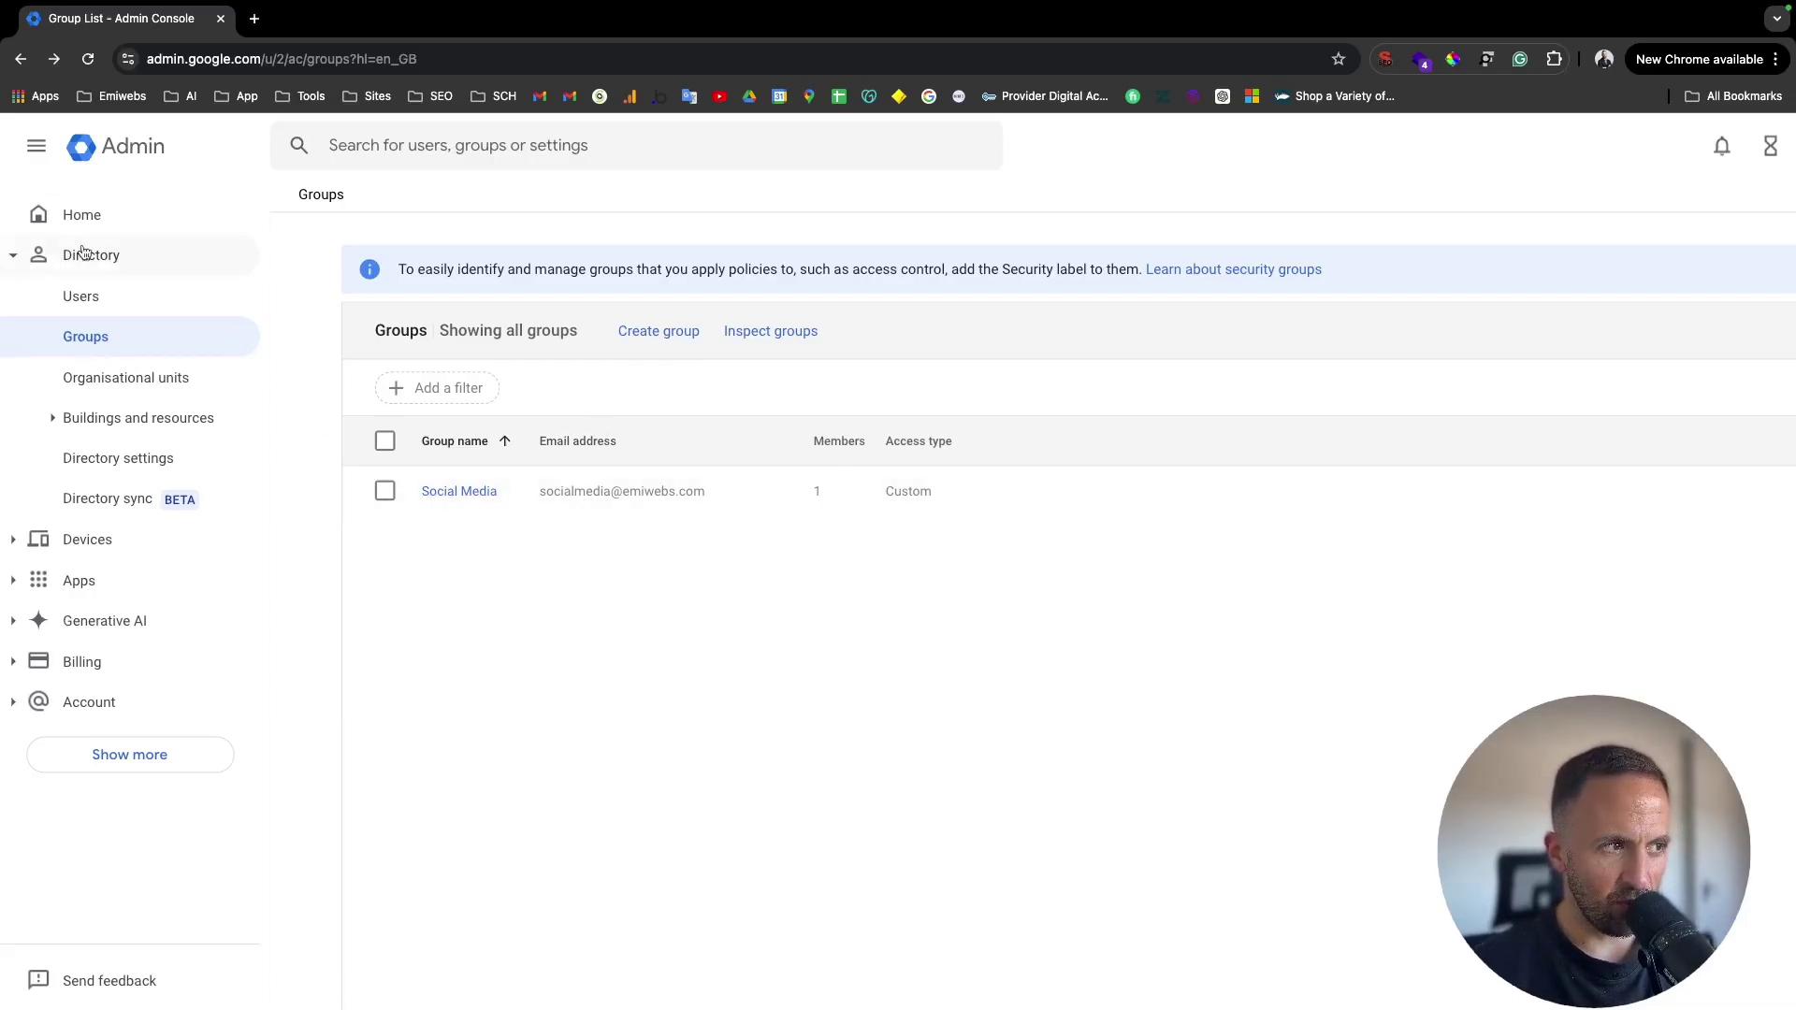
{"action": "left_click", "coordinate": [385, 491]}
{"action": "left_click", "coordinate": [384, 491]}
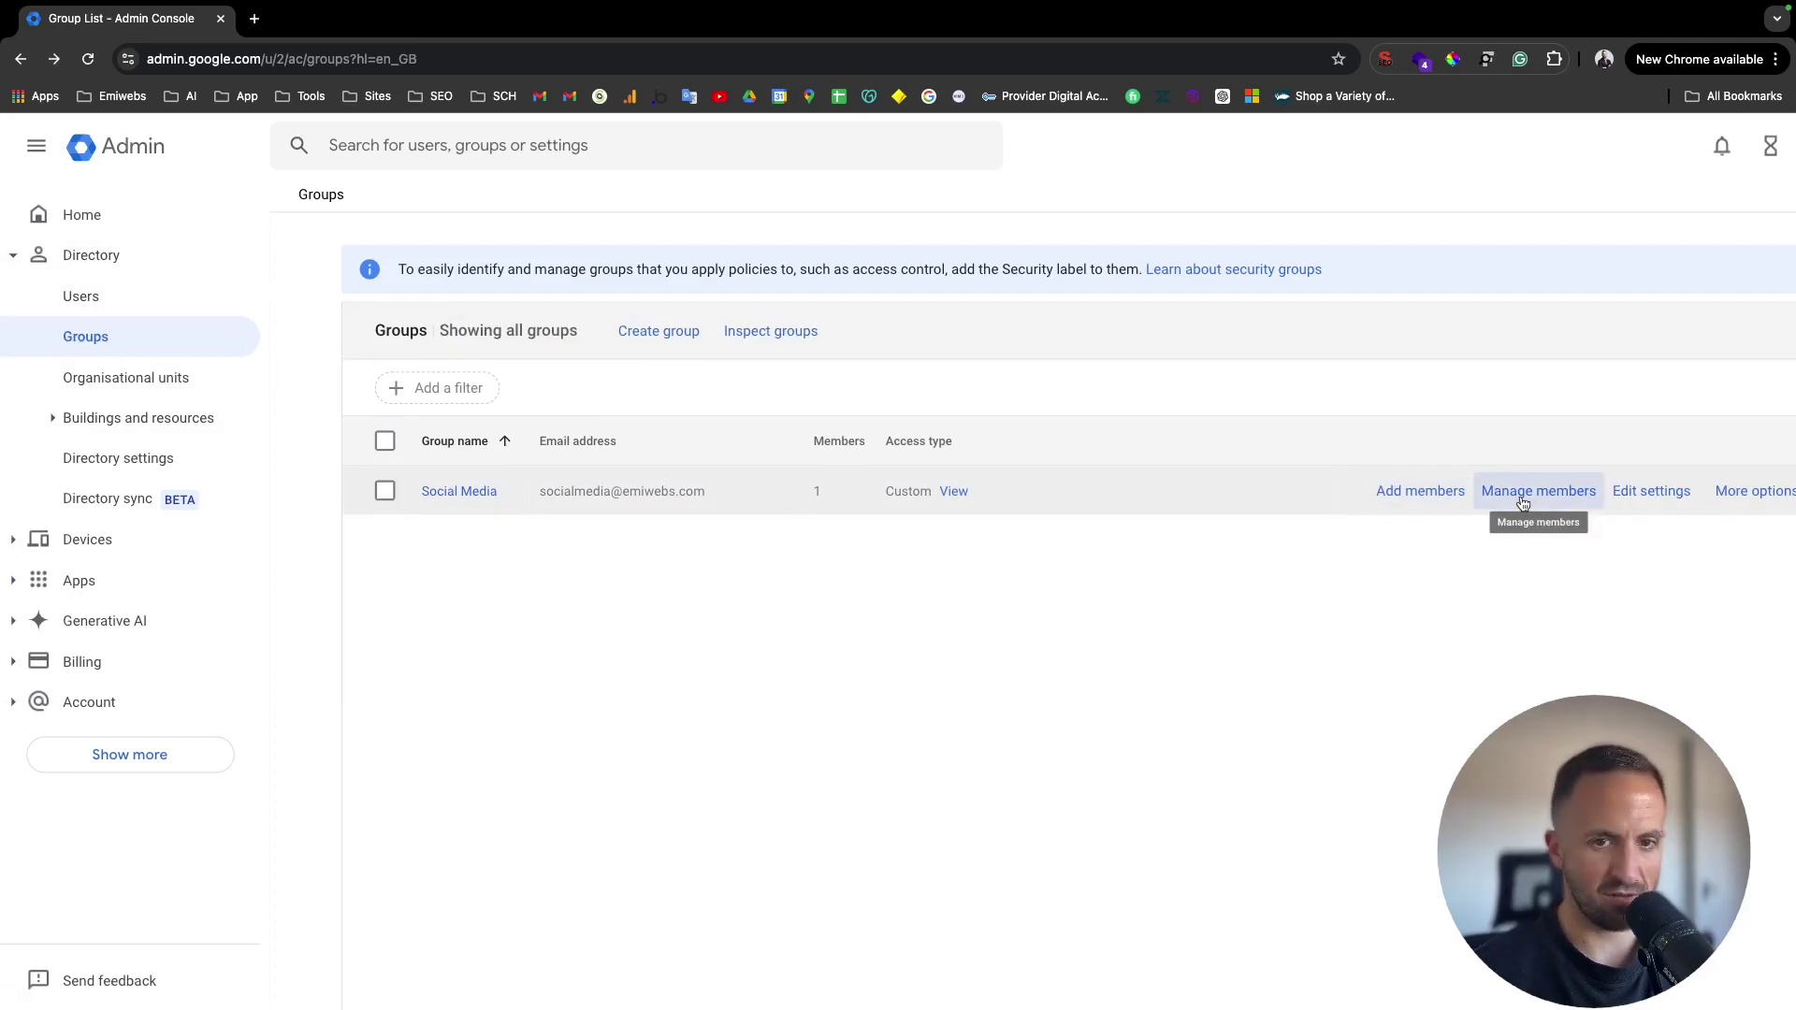
{"action": "left_click", "coordinate": [1754, 493]}
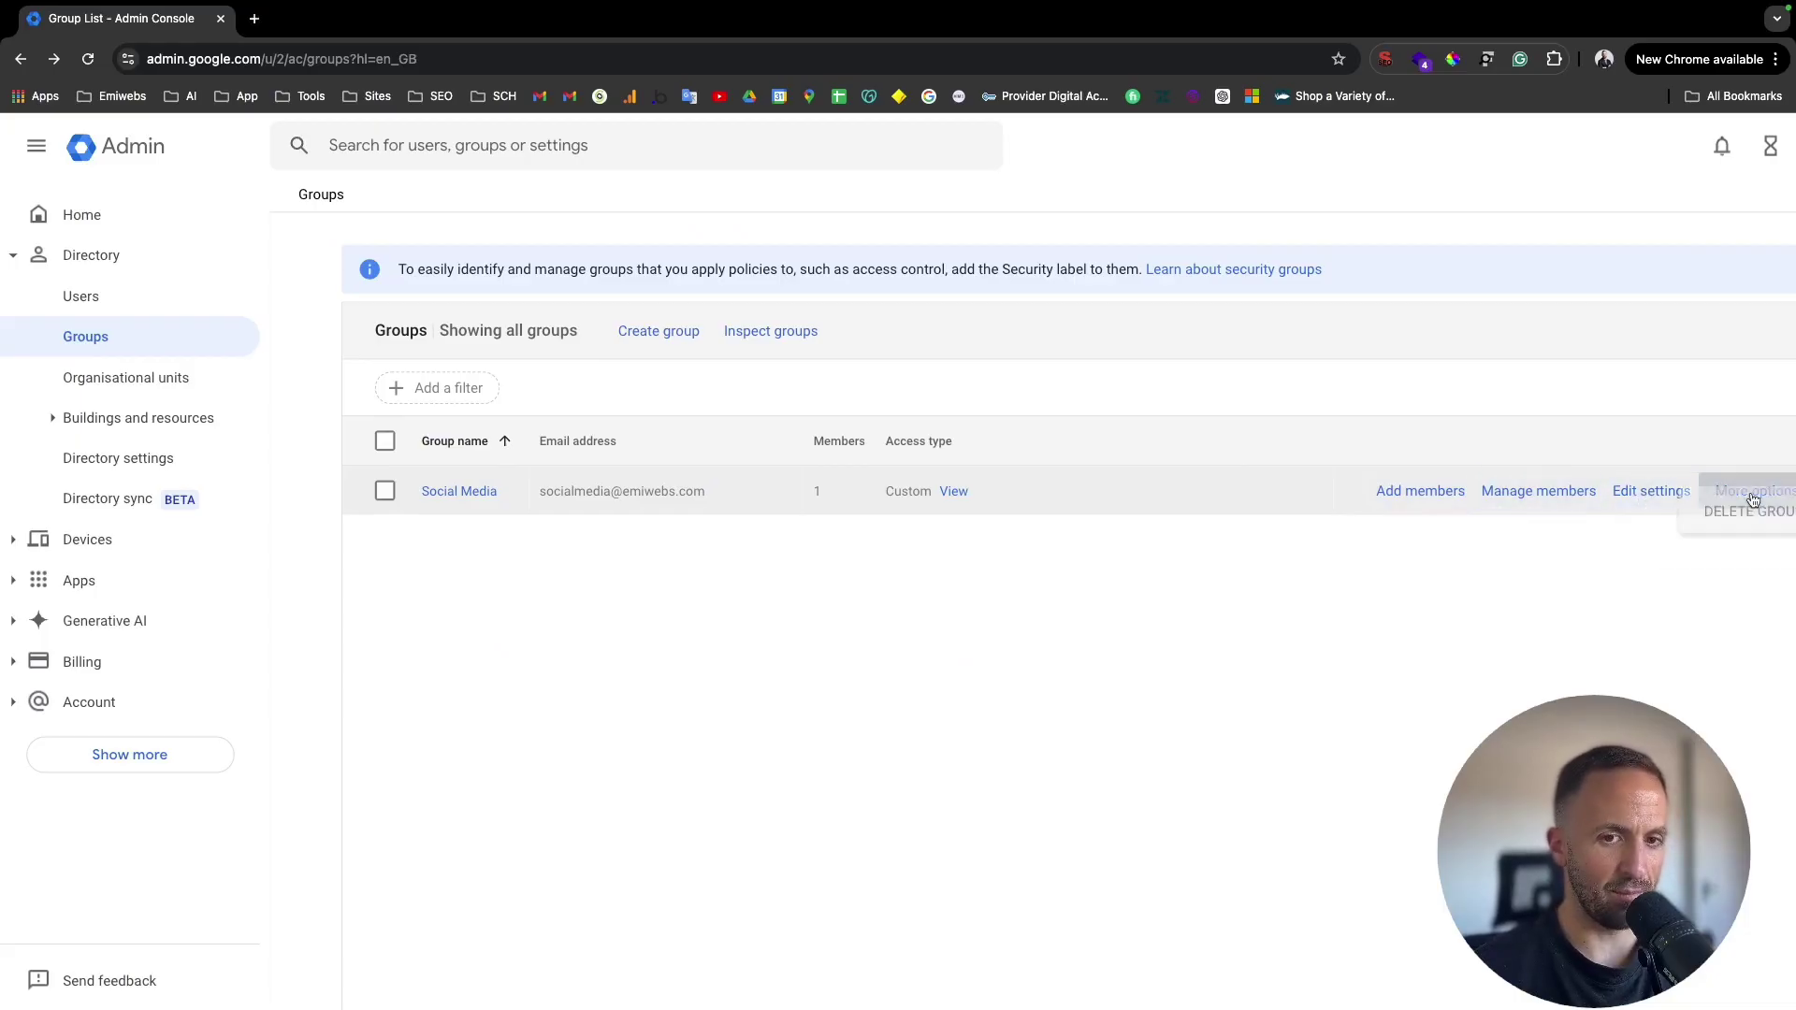